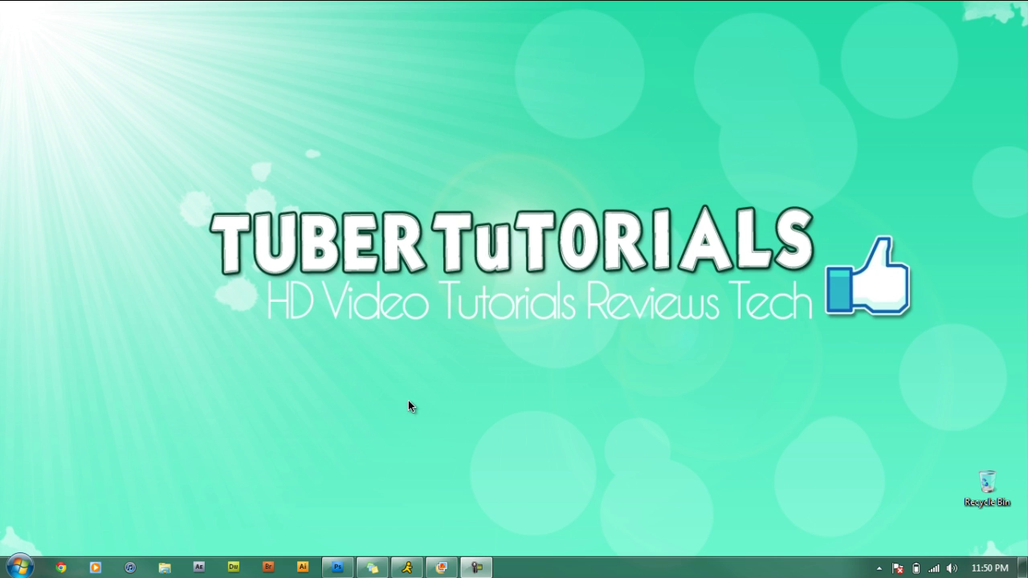
Bring Photoshop back showing the blur.psd version, then bring up Windows Live Photo Gallery
{"action": "left_click", "coordinate": [338, 567]}
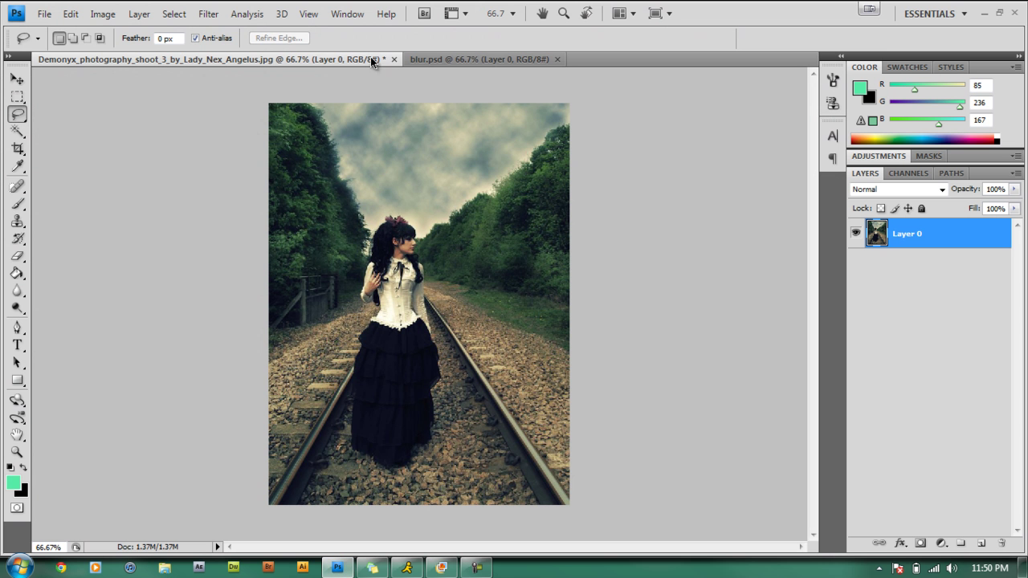
{"action": "left_click", "coordinate": [470, 60]}
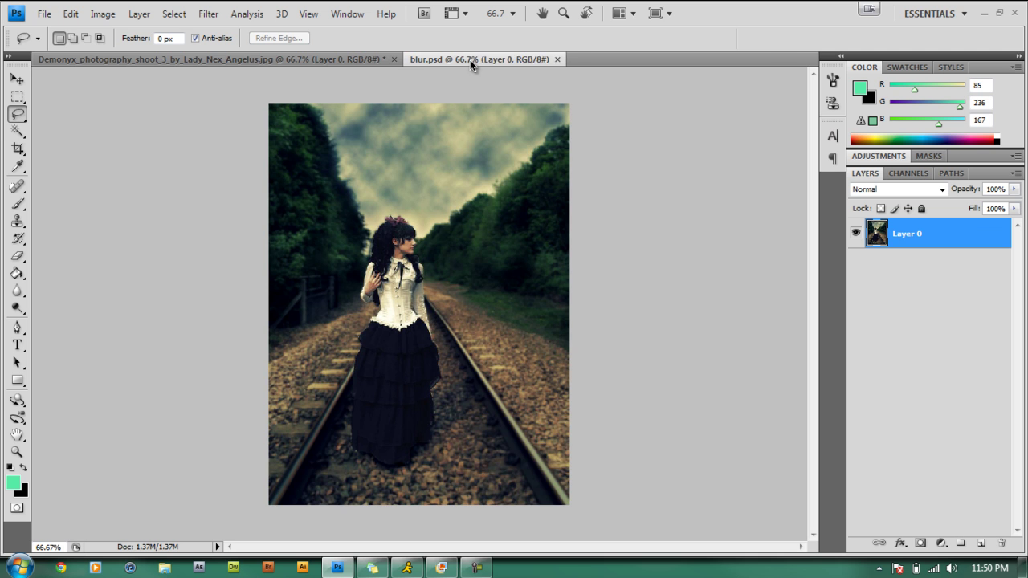
{"action": "left_click", "coordinate": [441, 567]}
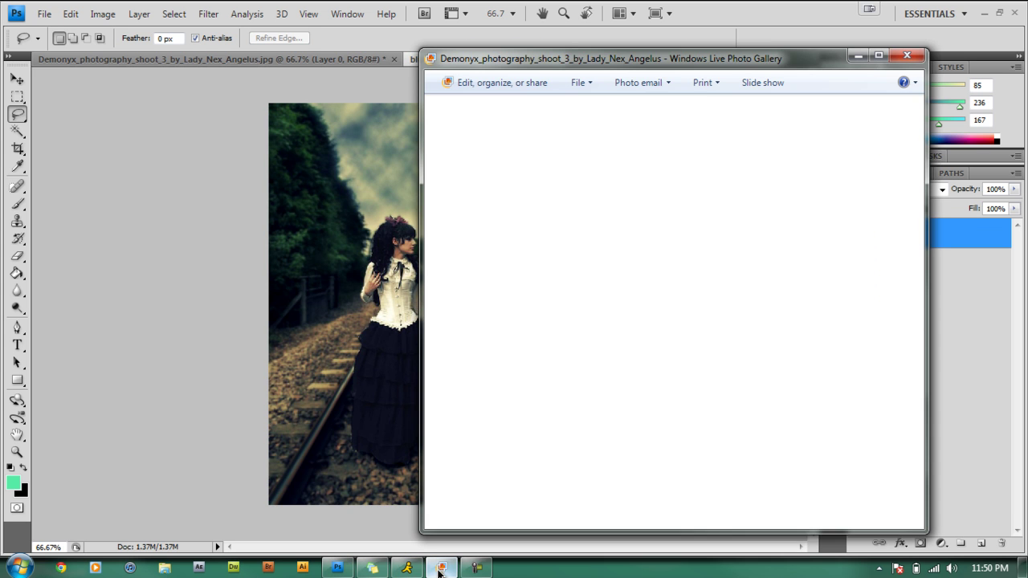
Move and enlarge the Photo Gallery window so it sits on the right beside Photoshop
{"action": "left_click_drag", "start_coordinate": [699, 58], "coordinate": [492, 63]}
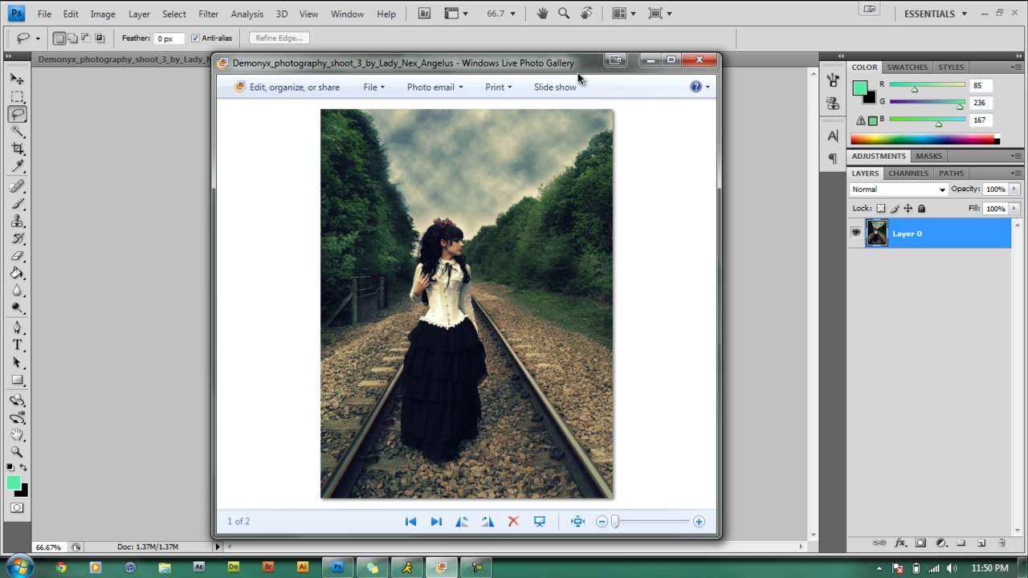
{"action": "left_click_drag", "start_coordinate": [566, 55], "coordinate": [567, 28]}
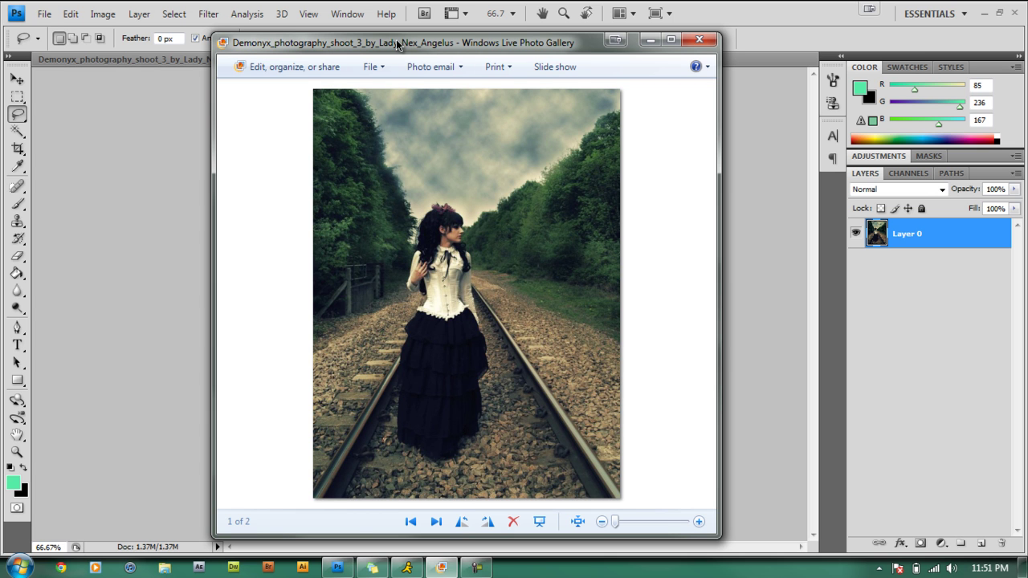
{"action": "left_click_drag", "start_coordinate": [392, 46], "coordinate": [779, 58]}
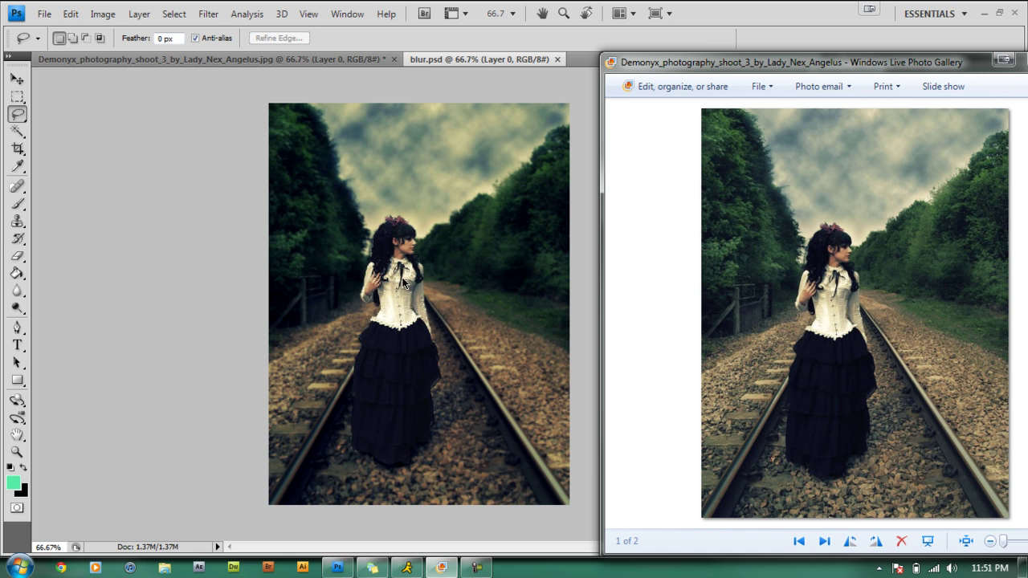
{"action": "left_click_drag", "start_coordinate": [730, 69], "coordinate": [640, 68]}
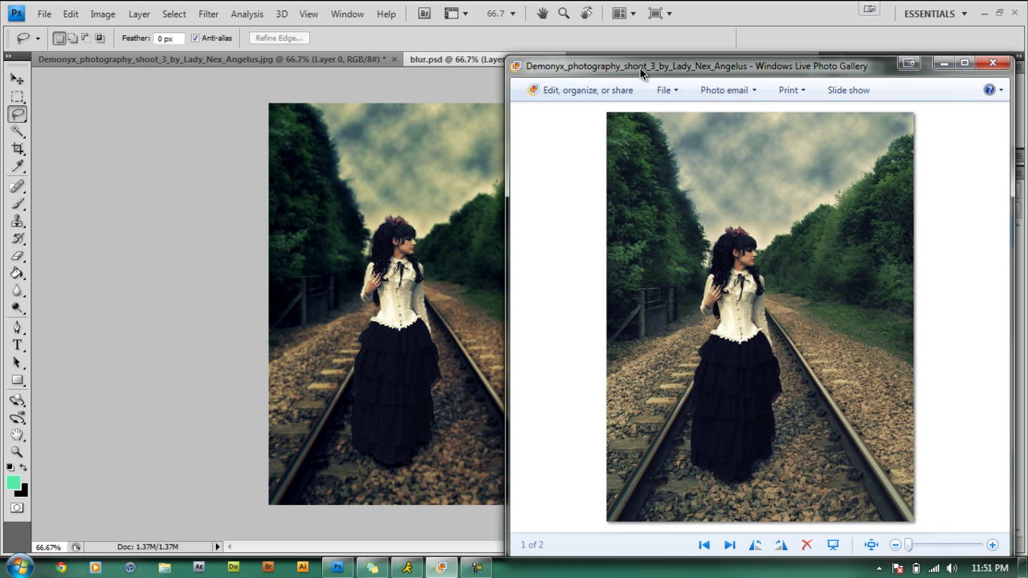
Show the original railway photo at 100% zoom and switch to the plain Lasso Tool
{"action": "left_click", "coordinate": [279, 59]}
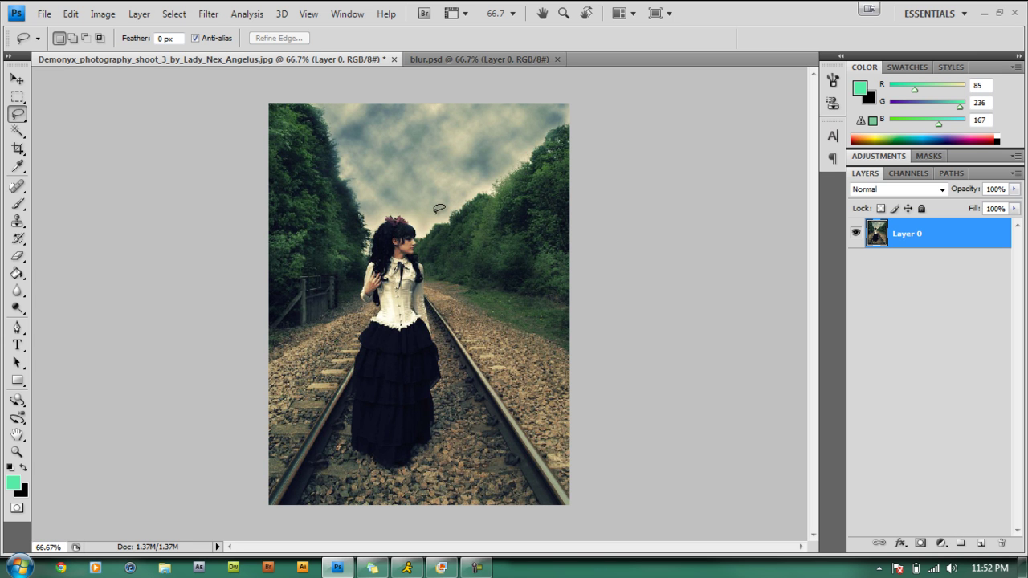
{"action": "key", "text": "ctrl+plus"}
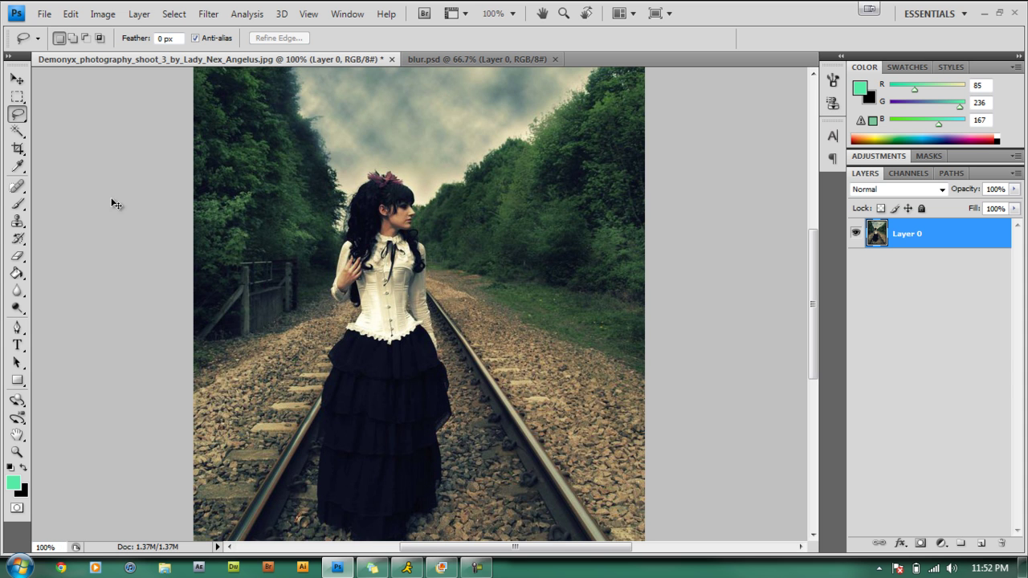
{"action": "key", "text": "ctrl+minus"}
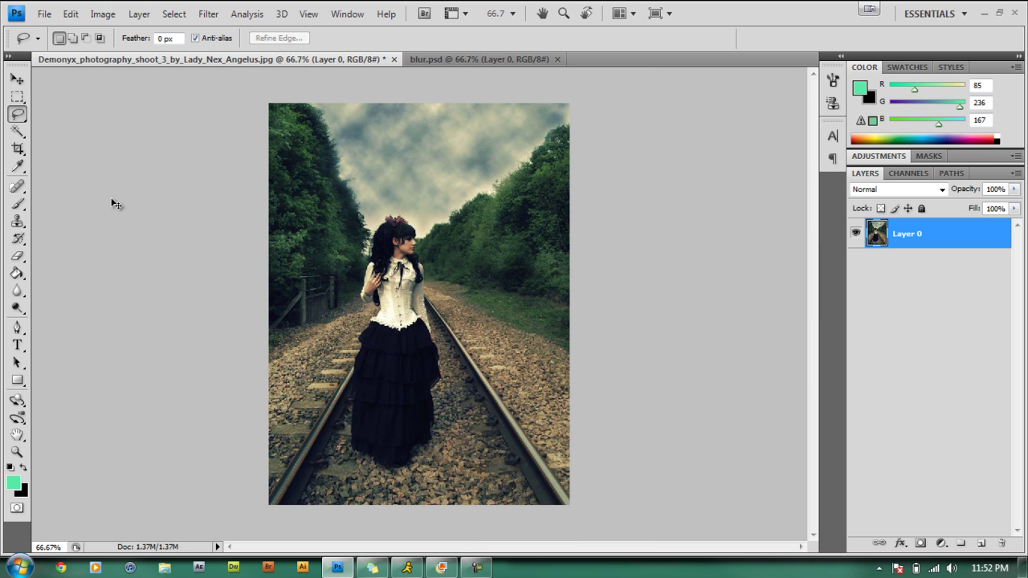
{"action": "key", "text": "ctrl+plus"}
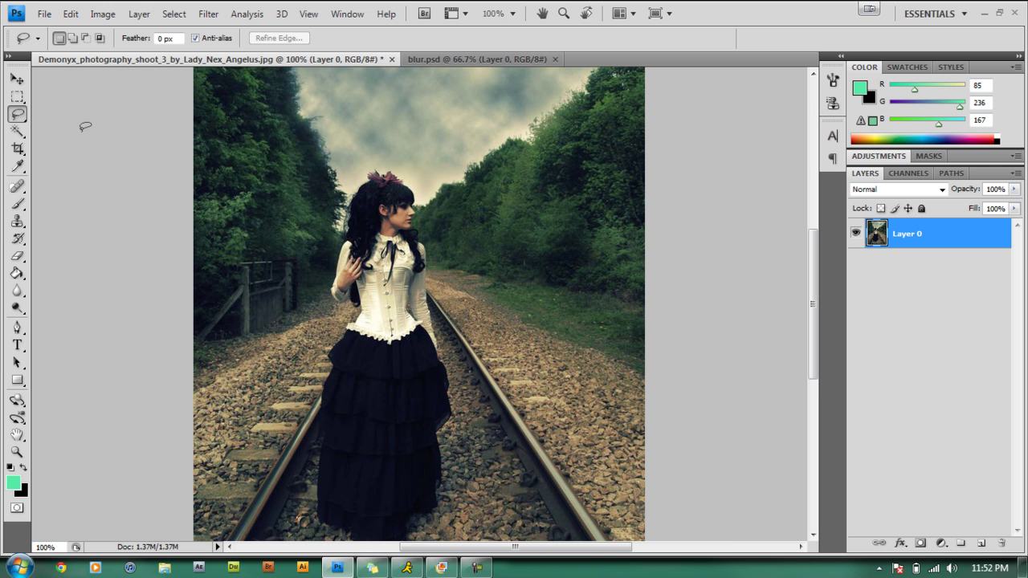
{"action": "left_click", "coordinate": [25, 117]}
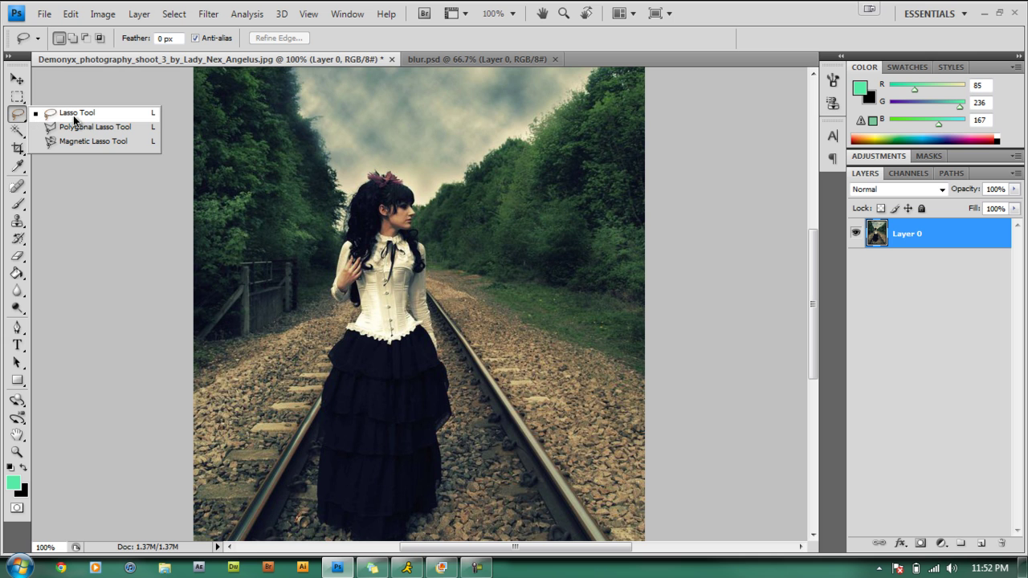
{"action": "left_click", "coordinate": [64, 113]}
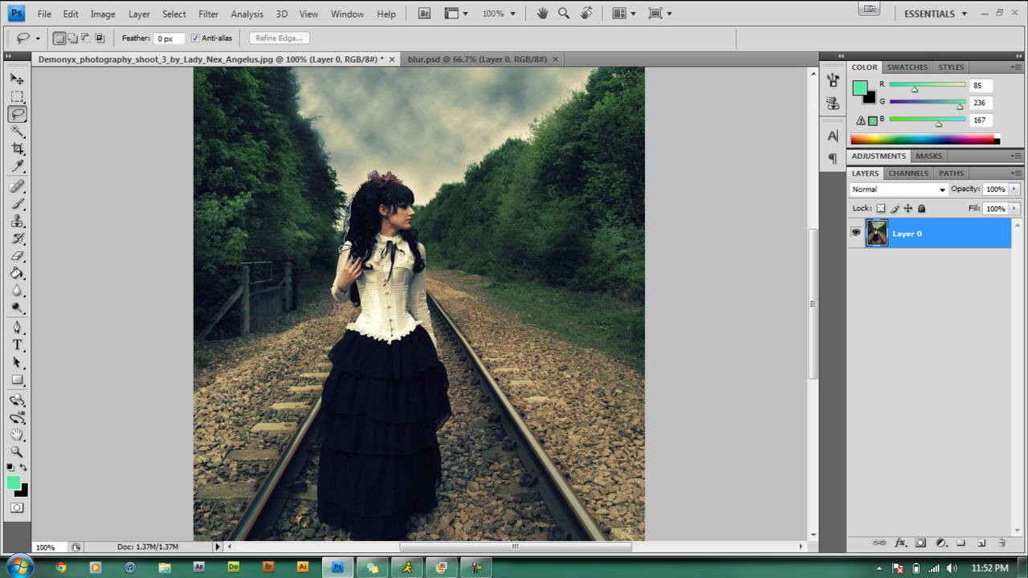
Lasso-trace the woman from her hair down arm, waist and skirt, then up her face to close
{"action": "mouse_move", "coordinate": [338, 261]}
{"action": "left_mouse_down"}
{"action": "mouse_move", "coordinate": [335, 298]}
{"action": "mouse_move", "coordinate": [354, 302]}
{"action": "mouse_move", "coordinate": [334, 301]}
{"action": "mouse_move", "coordinate": [364, 298]}
{"action": "left_mouse_up"}
{"action": "left_click_drag", "start_coordinate": [363, 305], "coordinate": [358, 314]}
{"action": "mouse_move", "coordinate": [337, 340]}
{"action": "left_mouse_down"}
{"action": "mouse_move", "coordinate": [316, 434]}
{"action": "mouse_move", "coordinate": [319, 512]}
{"action": "mouse_move", "coordinate": [392, 539]}
{"action": "mouse_move", "coordinate": [408, 515]}
{"action": "mouse_move", "coordinate": [355, 534]}
{"action": "mouse_move", "coordinate": [384, 538]}
{"action": "mouse_move", "coordinate": [436, 504]}
{"action": "mouse_move", "coordinate": [448, 412]}
{"action": "mouse_move", "coordinate": [418, 232]}
{"action": "left_mouse_up"}
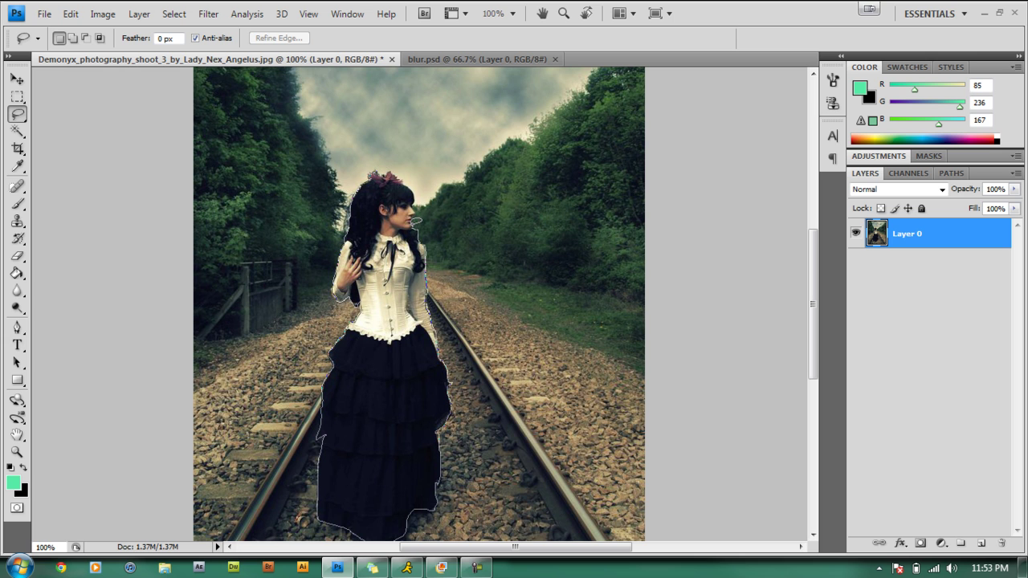
{"action": "left_click_drag", "start_coordinate": [415, 223], "coordinate": [410, 191]}
{"action": "left_click_drag", "start_coordinate": [408, 186], "coordinate": [393, 170]}
{"action": "left_click_drag", "start_coordinate": [382, 171], "coordinate": [381, 171]}
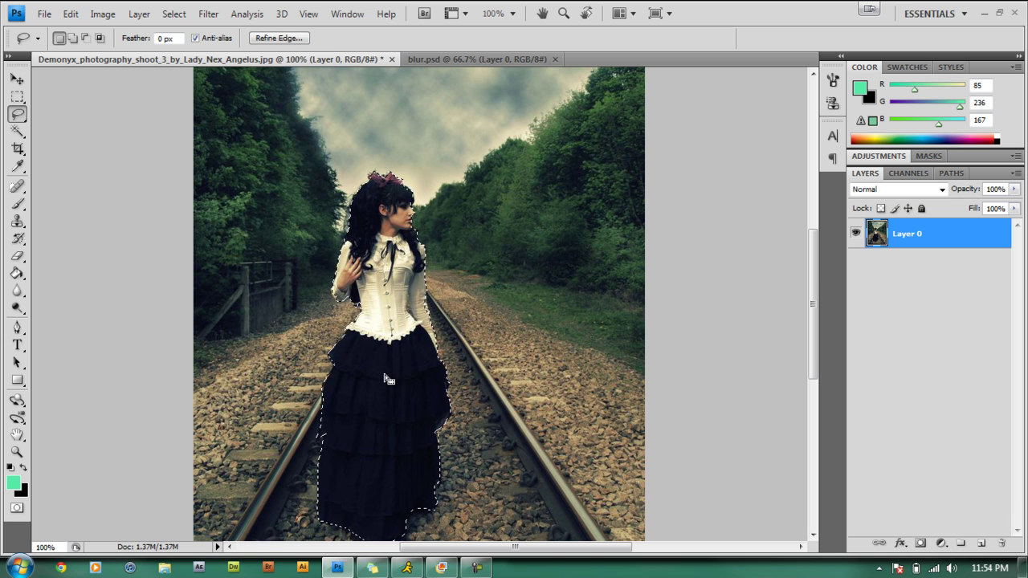
Use Select Inverse from the right-click menu so the tracks, trees and sky become selected
{"action": "scroll", "coordinate": [386, 379], "scroll_direction": "down", "scroll_amount": 1}
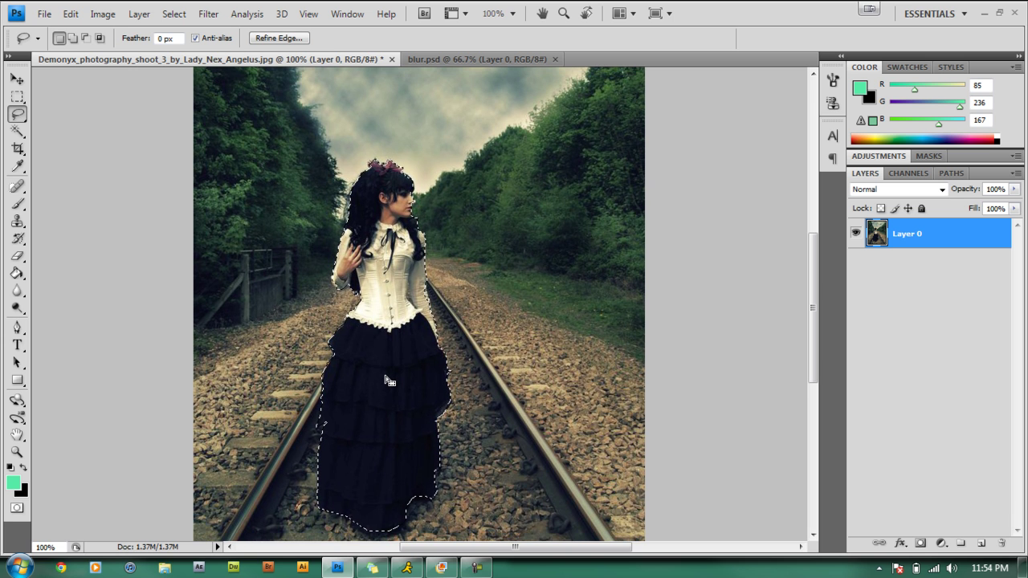
{"action": "right_click", "coordinate": [388, 285]}
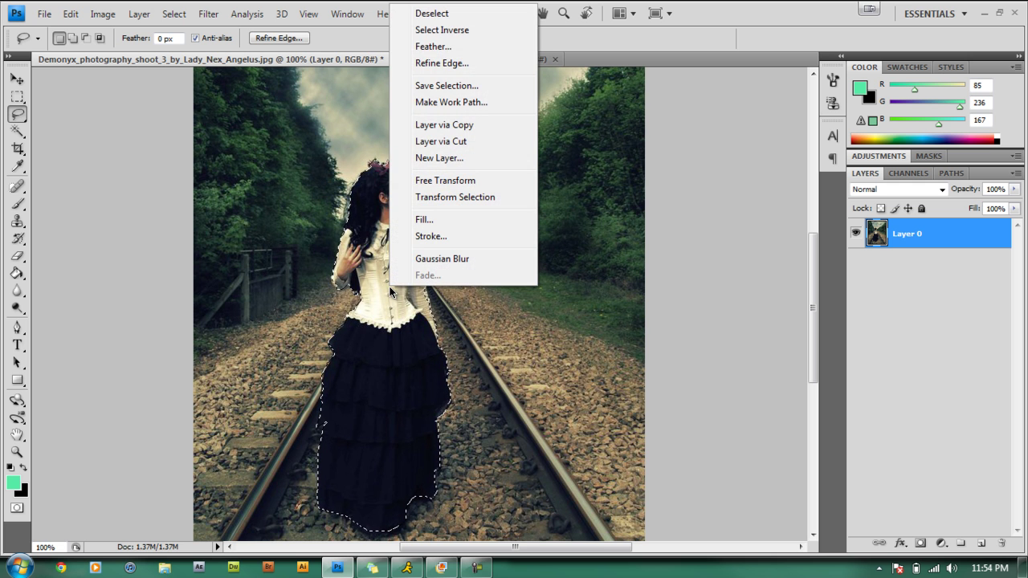
{"action": "left_click", "coordinate": [463, 31]}
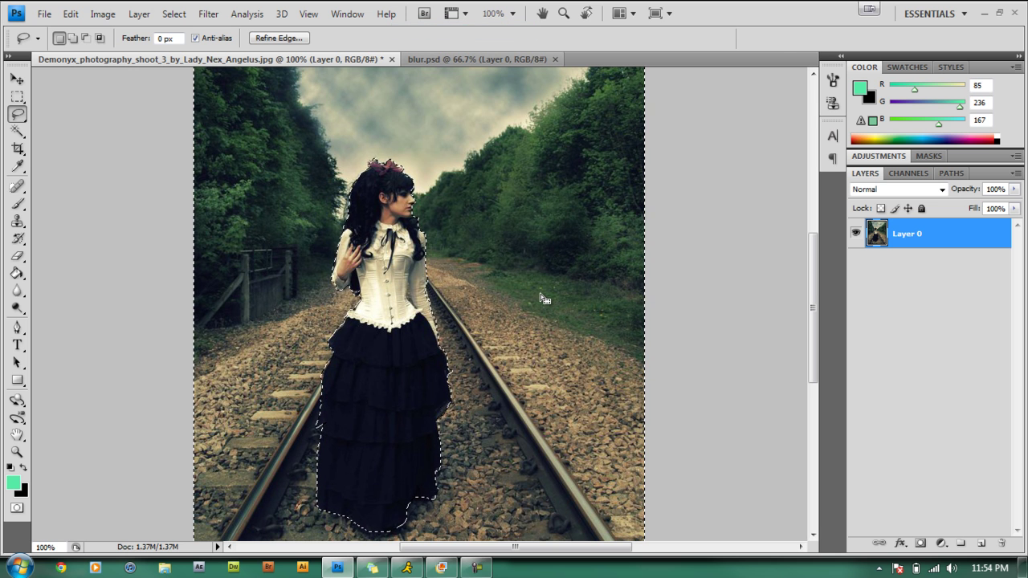
{"action": "scroll", "coordinate": [544, 297], "scroll_direction": "up", "scroll_amount": 1}
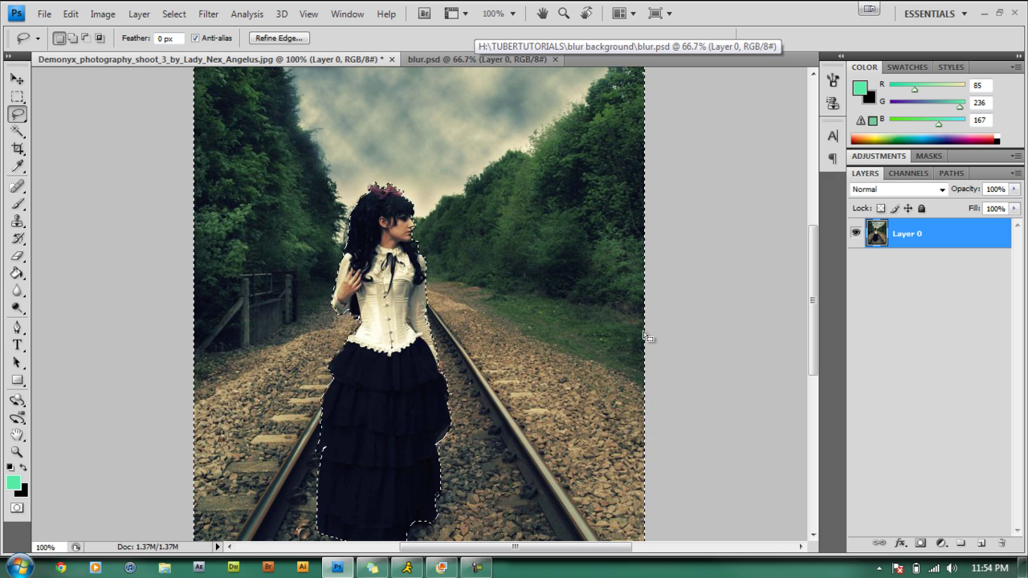
{"action": "scroll", "coordinate": [668, 344], "scroll_direction": "down", "scroll_amount": 2}
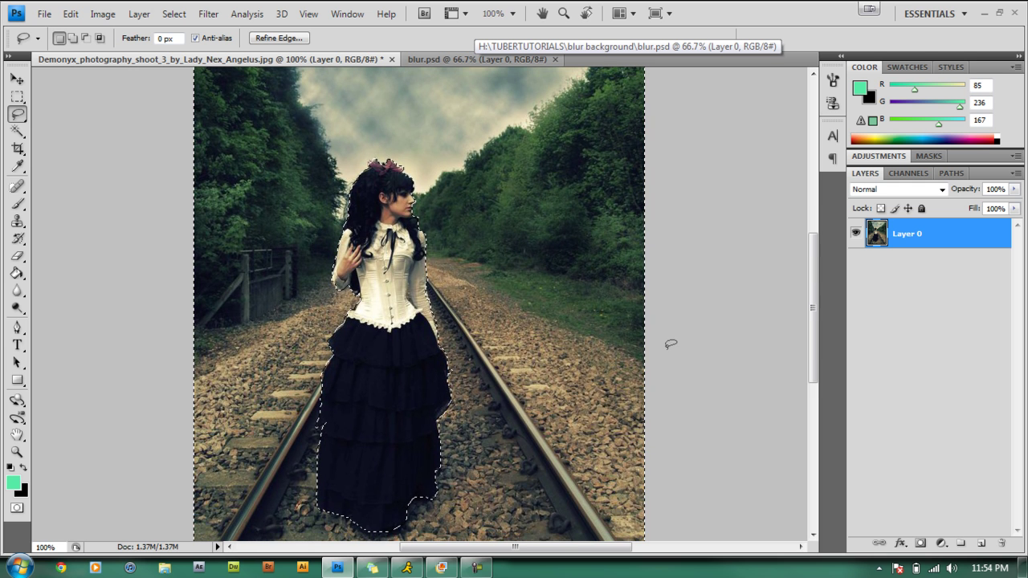
{"action": "scroll", "coordinate": [671, 344], "scroll_direction": "up", "scroll_amount": 1}
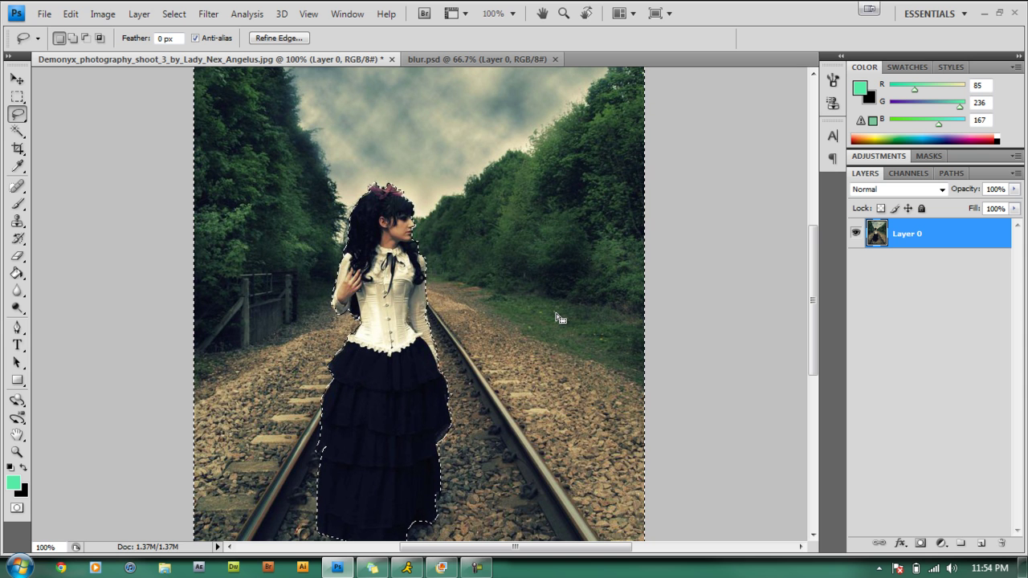
Zoom out and open Filter > Blur > Gaussian Blur with Radius set to 1.4 pixels
{"action": "key", "text": "ctrl+minus"}
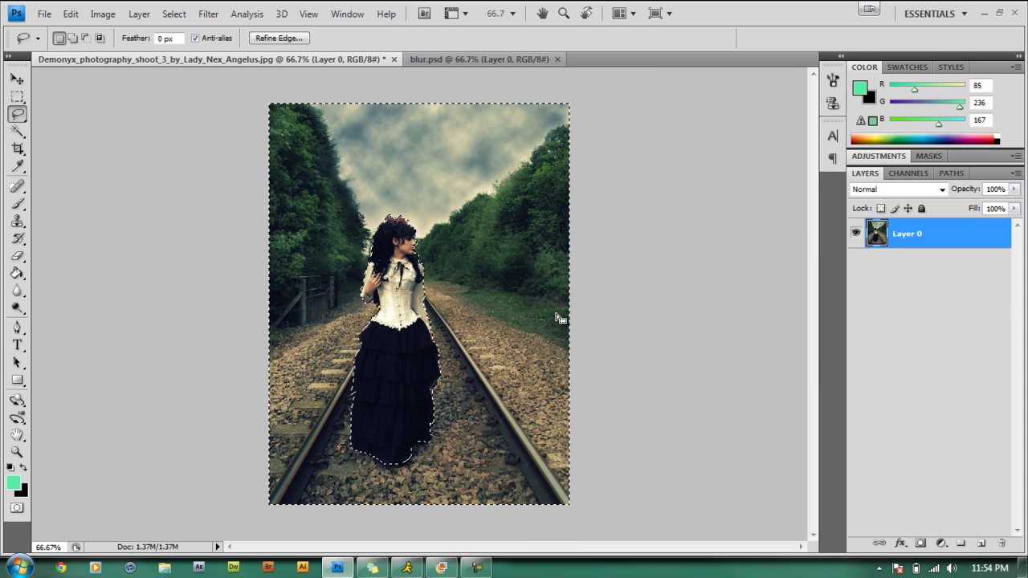
{"action": "left_click", "coordinate": [207, 14]}
{"action": "mouse_move", "coordinate": [241, 141]}
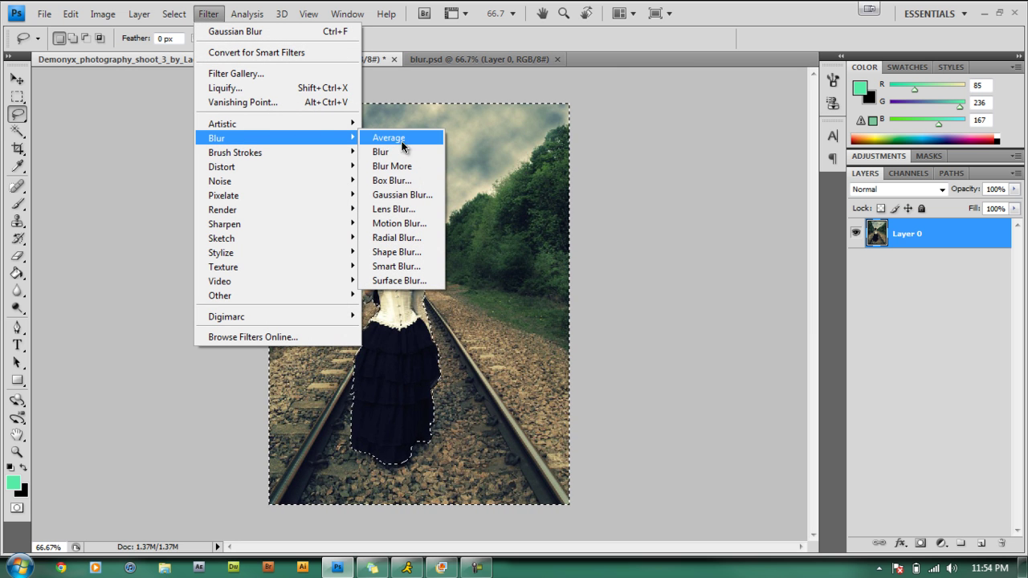
{"action": "left_click", "coordinate": [404, 195]}
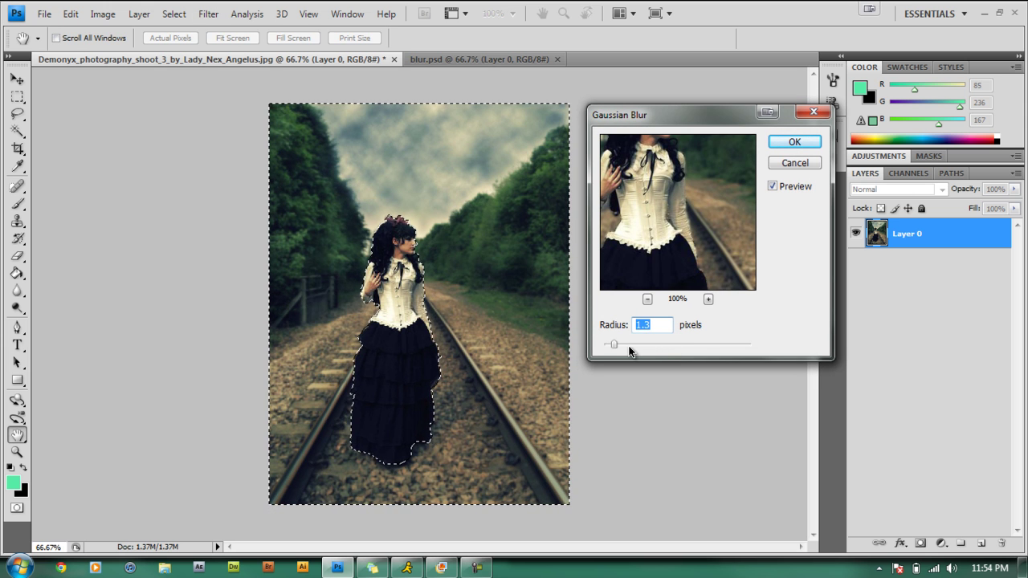
{"action": "mouse_move", "coordinate": [619, 347]}
{"action": "left_mouse_down"}
{"action": "mouse_move", "coordinate": [688, 348]}
{"action": "mouse_move", "coordinate": [611, 343]}
{"action": "left_mouse_up"}
{"action": "left_click", "coordinate": [615, 344]}
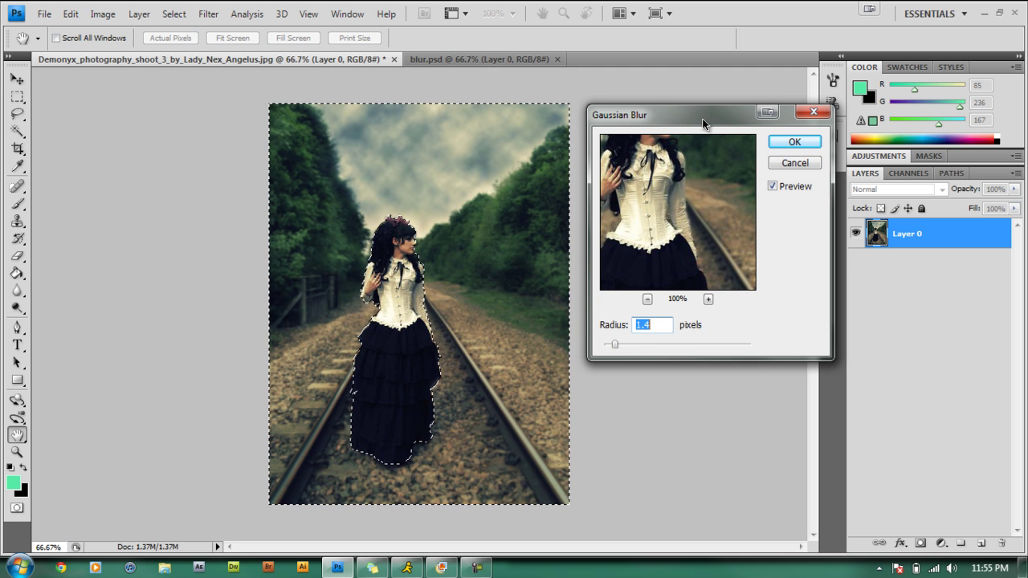
{"action": "left_click_drag", "start_coordinate": [702, 116], "coordinate": [686, 126]}
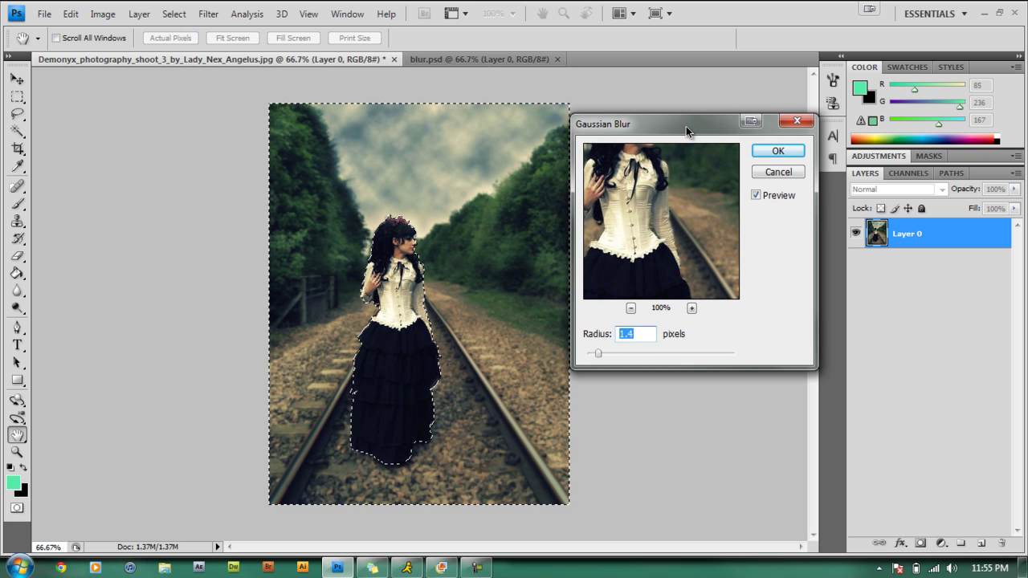
Confirm the 1.4-pixel Gaussian Blur, compare against blur.psd, and return to the working photo
{"action": "left_click", "coordinate": [778, 152]}
{"action": "key", "text": "l"}
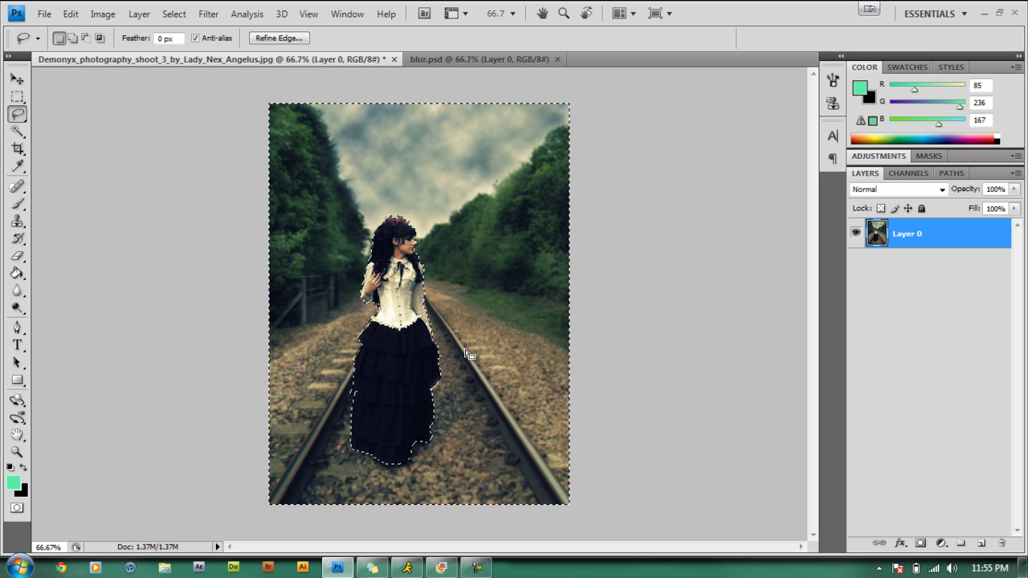
{"action": "left_click", "coordinate": [476, 60]}
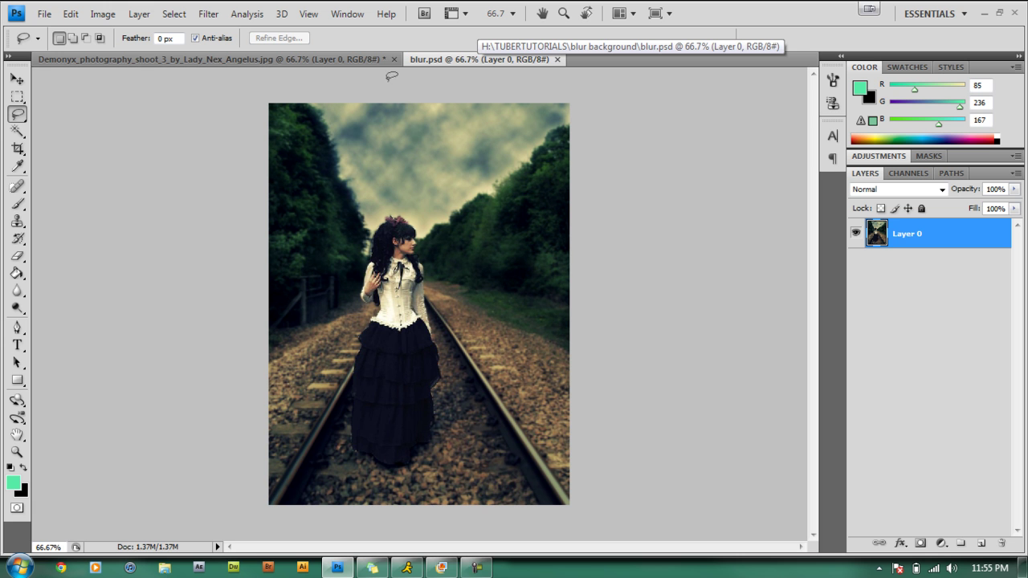
{"action": "left_click", "coordinate": [356, 60]}
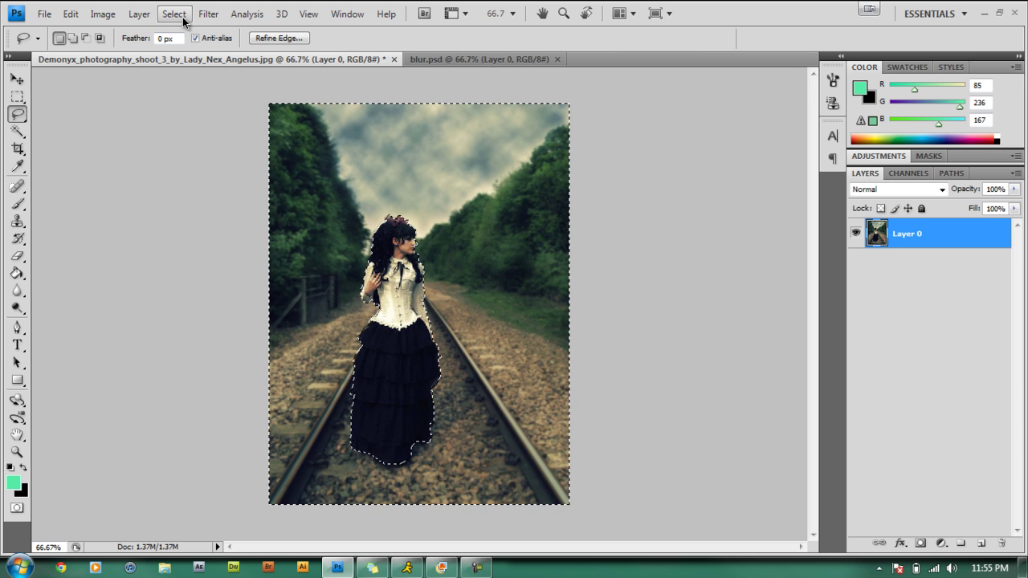
Apply Brightness/Contrast to the background with brightness -27 and contrast 32
{"action": "left_click", "coordinate": [120, 17]}
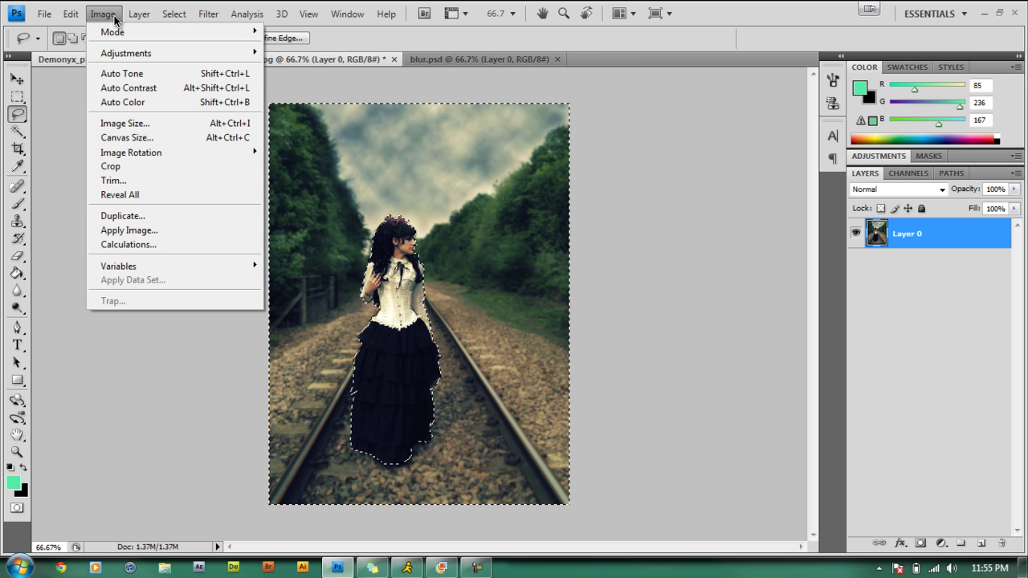
{"action": "mouse_move", "coordinate": [126, 53]}
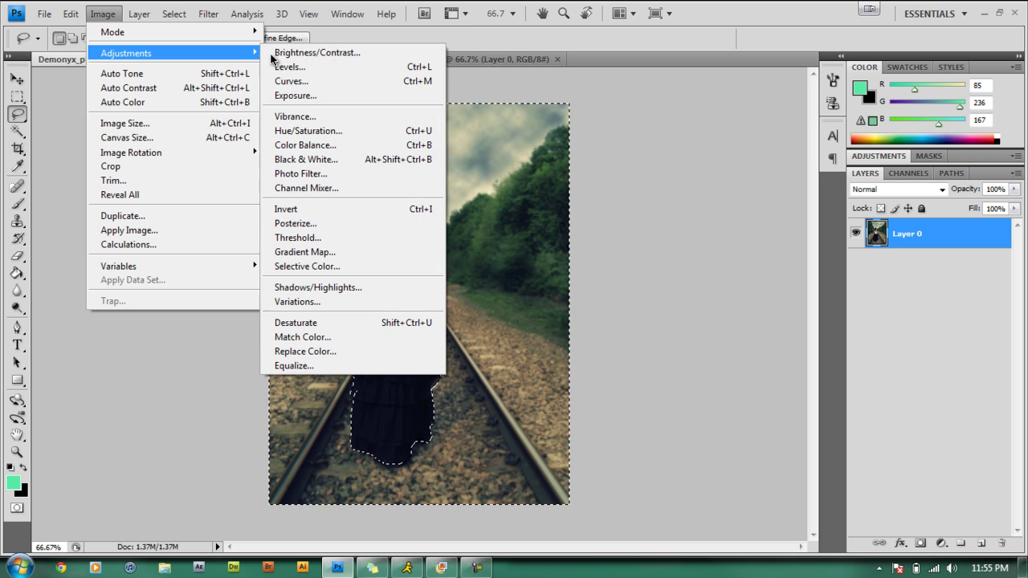
{"action": "left_click", "coordinate": [315, 54]}
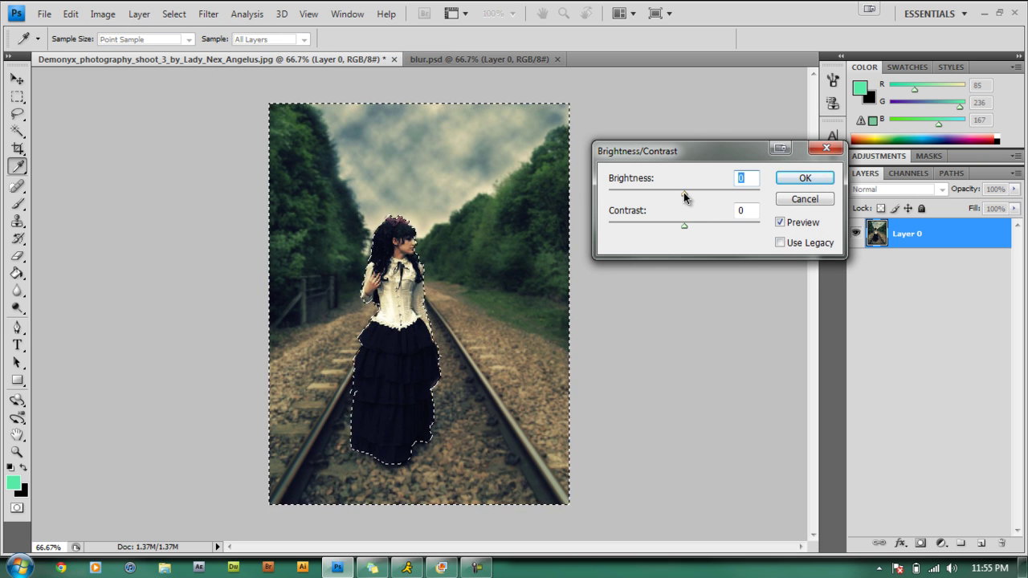
{"action": "left_click_drag", "start_coordinate": [684, 194], "coordinate": [673, 197]}
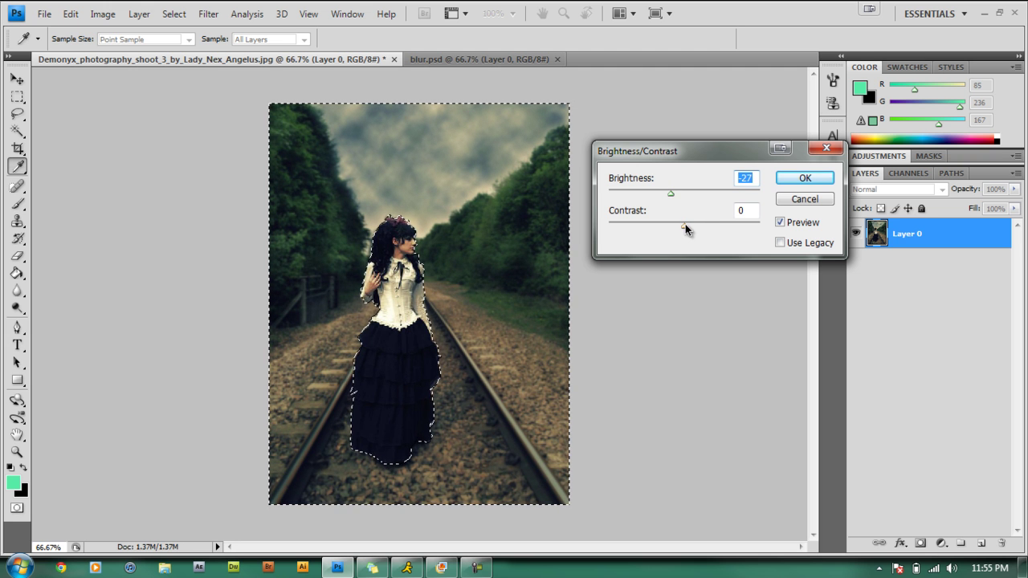
{"action": "left_click_drag", "start_coordinate": [684, 226], "coordinate": [707, 228]}
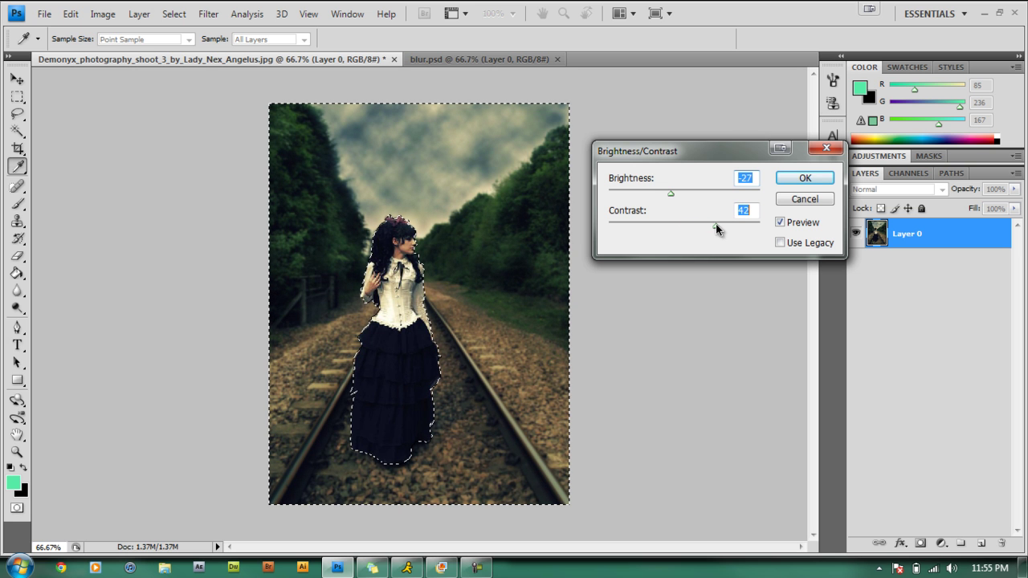
{"action": "left_click_drag", "start_coordinate": [709, 225], "coordinate": [708, 225]}
{"action": "left_click", "coordinate": [808, 178]}
{"action": "key", "text": "l"}
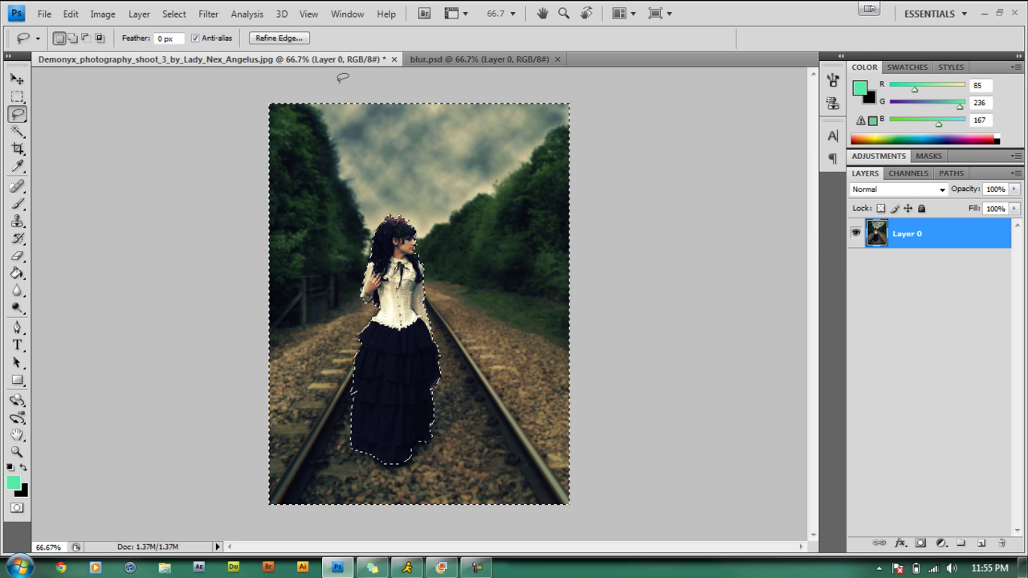
Apply Levels to the background with input levels 13, 1.00 and 255
{"action": "left_click", "coordinate": [117, 15]}
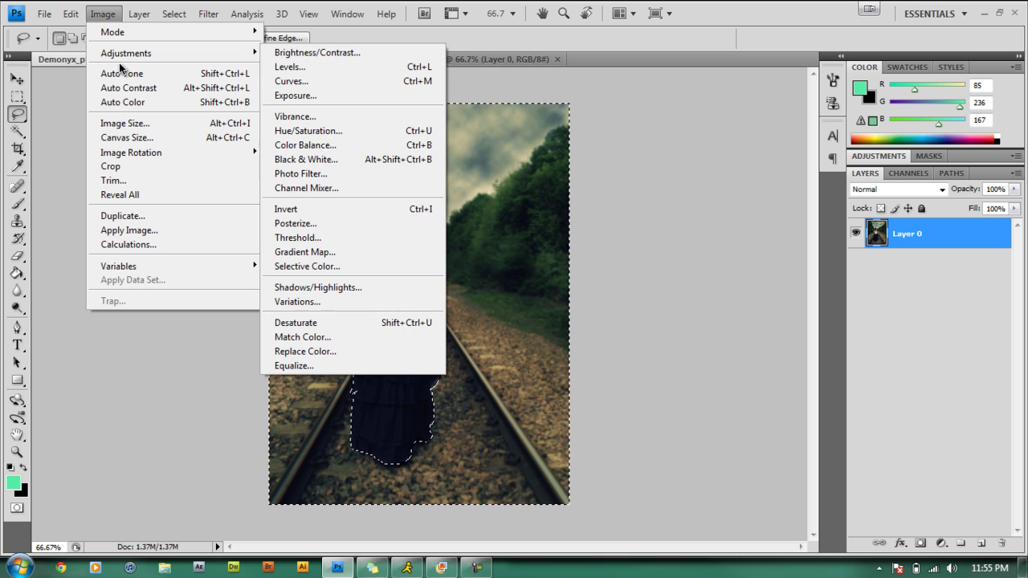
{"action": "mouse_move", "coordinate": [245, 54]}
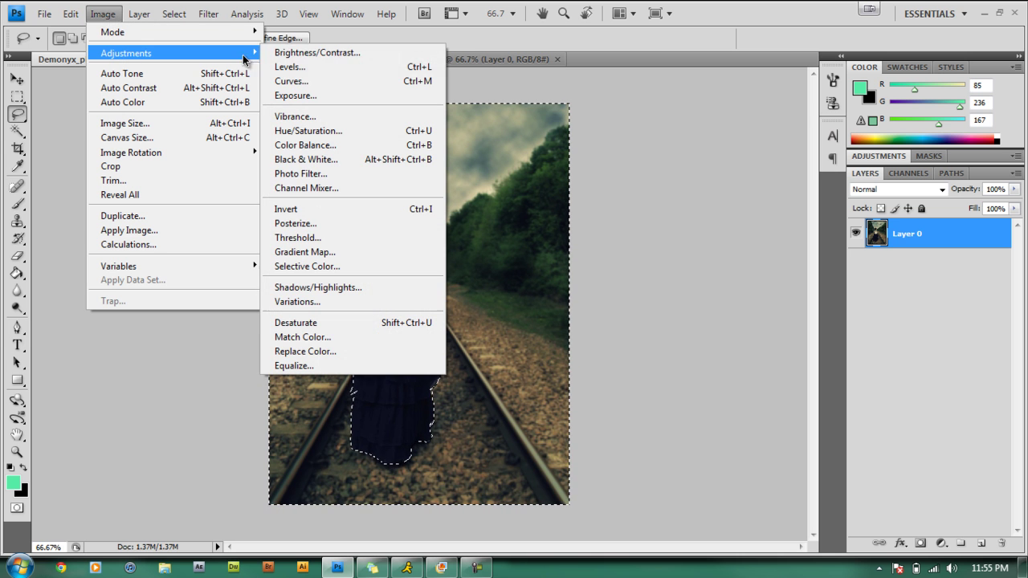
{"action": "left_click", "coordinate": [341, 66]}
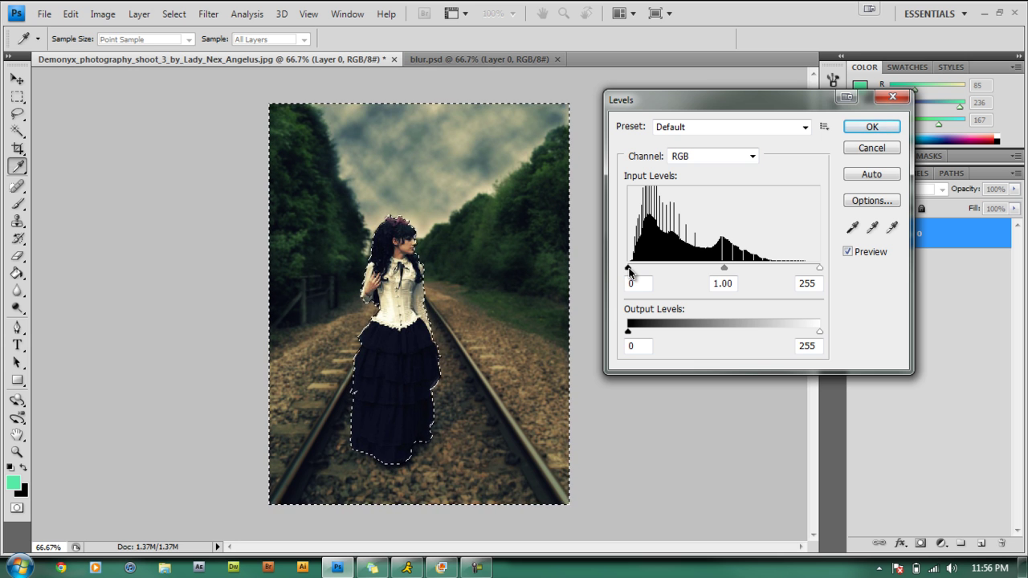
{"action": "left_click_drag", "start_coordinate": [630, 271], "coordinate": [640, 272]}
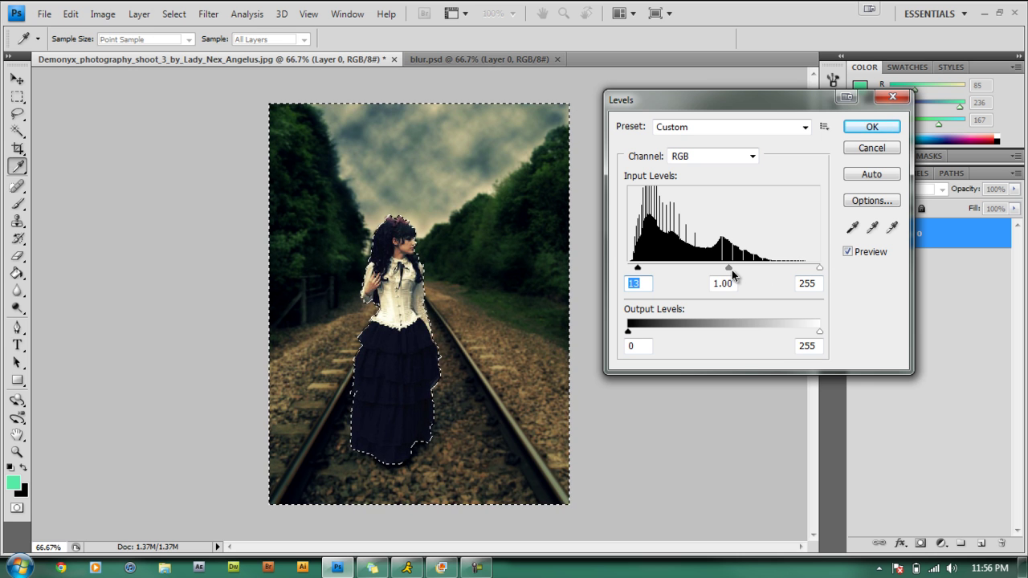
{"action": "mouse_move", "coordinate": [729, 267]}
{"action": "left_mouse_down"}
{"action": "mouse_move", "coordinate": [719, 268]}
{"action": "mouse_move", "coordinate": [738, 274]}
{"action": "left_mouse_up"}
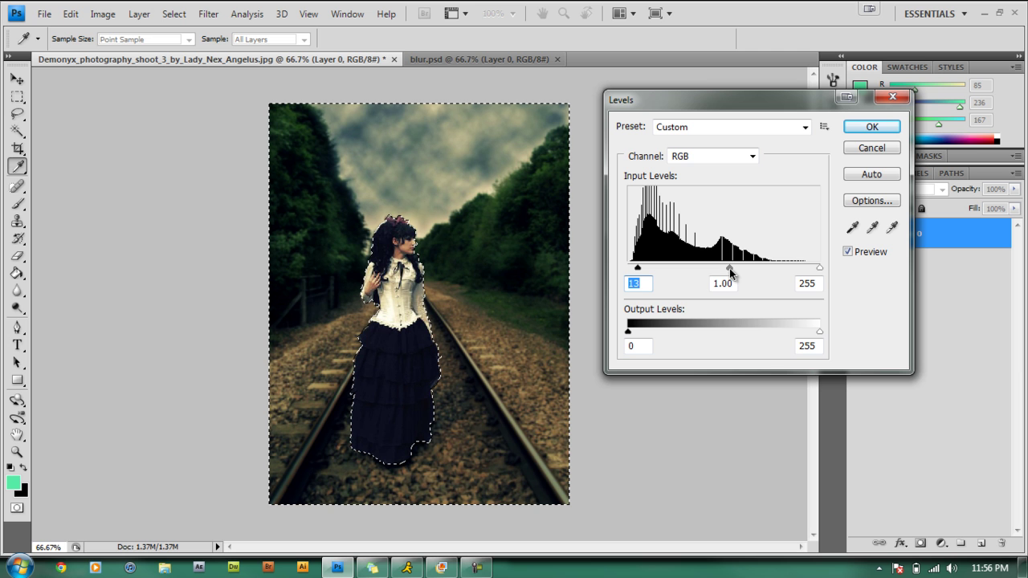
{"action": "left_click_drag", "start_coordinate": [730, 270], "coordinate": [728, 269]}
{"action": "left_click", "coordinate": [729, 267]}
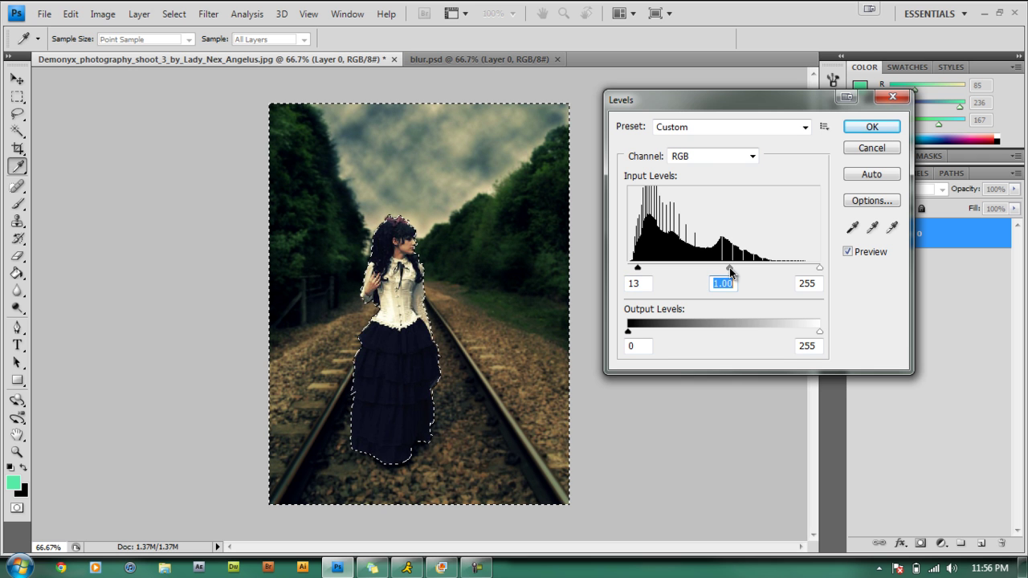
{"action": "left_click", "coordinate": [876, 129]}
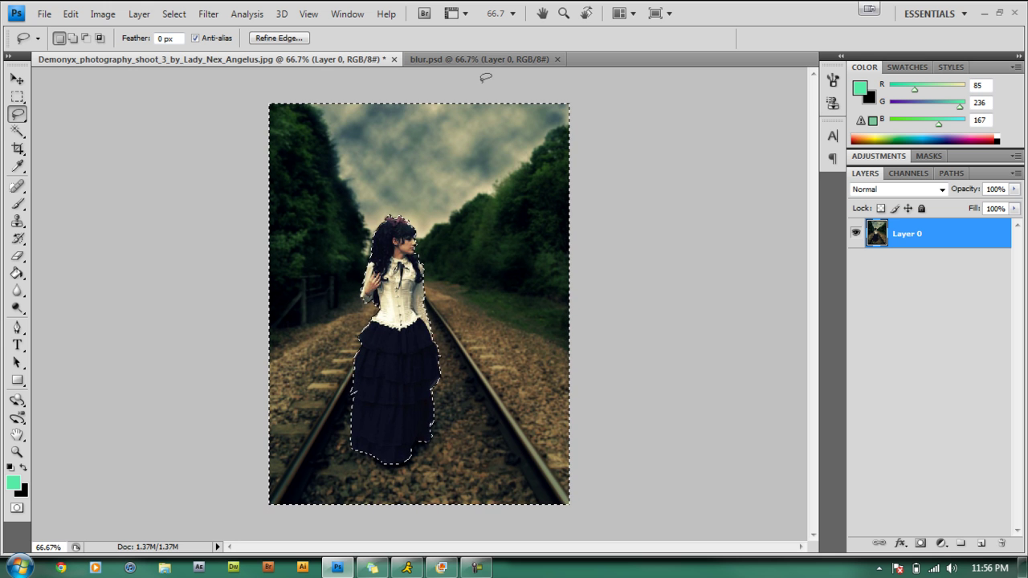
Open Curves and add RGB contrast points at 32/27 and 196/209
{"action": "left_click", "coordinate": [100, 14]}
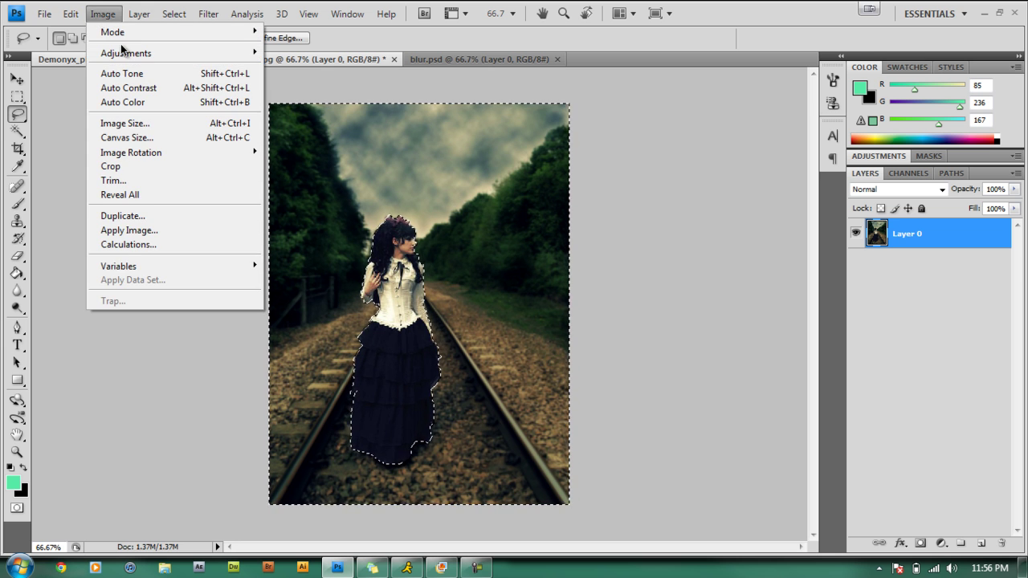
{"action": "mouse_move", "coordinate": [146, 54]}
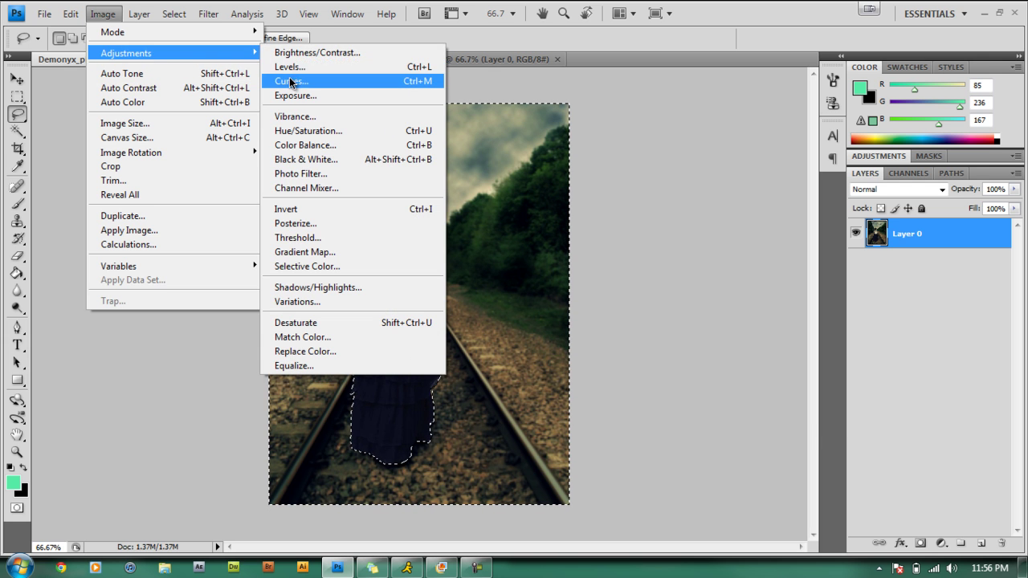
{"action": "left_click", "coordinate": [282, 81]}
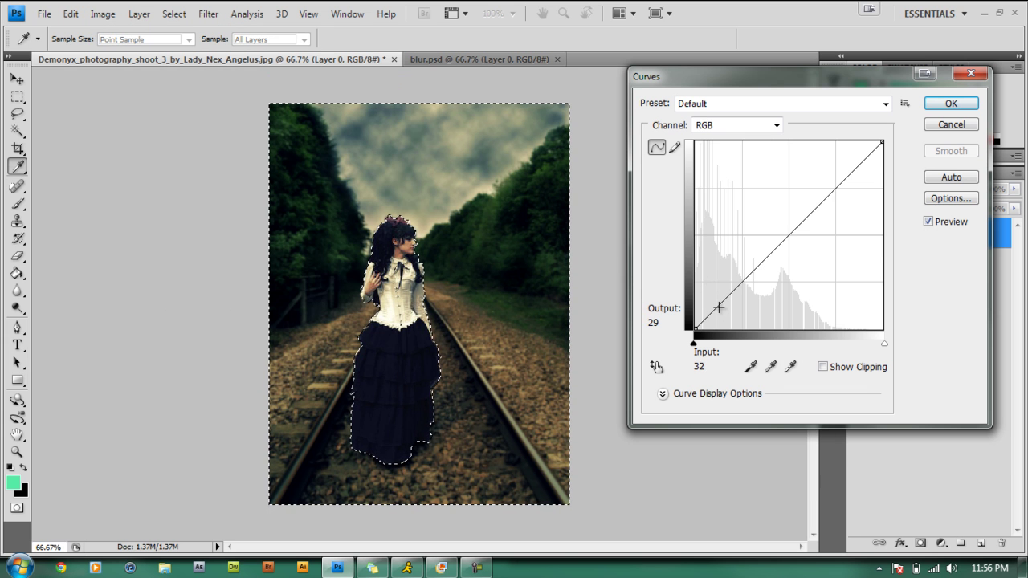
{"action": "left_click", "coordinate": [719, 308]}
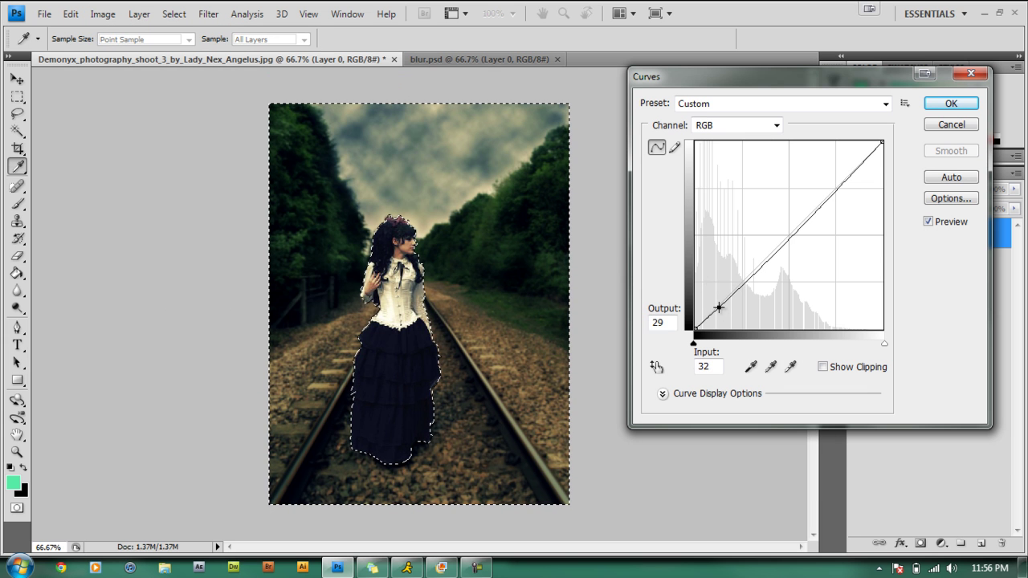
{"action": "left_click", "coordinate": [839, 176]}
{"action": "left_click_drag", "start_coordinate": [840, 176], "coordinate": [839, 175]}
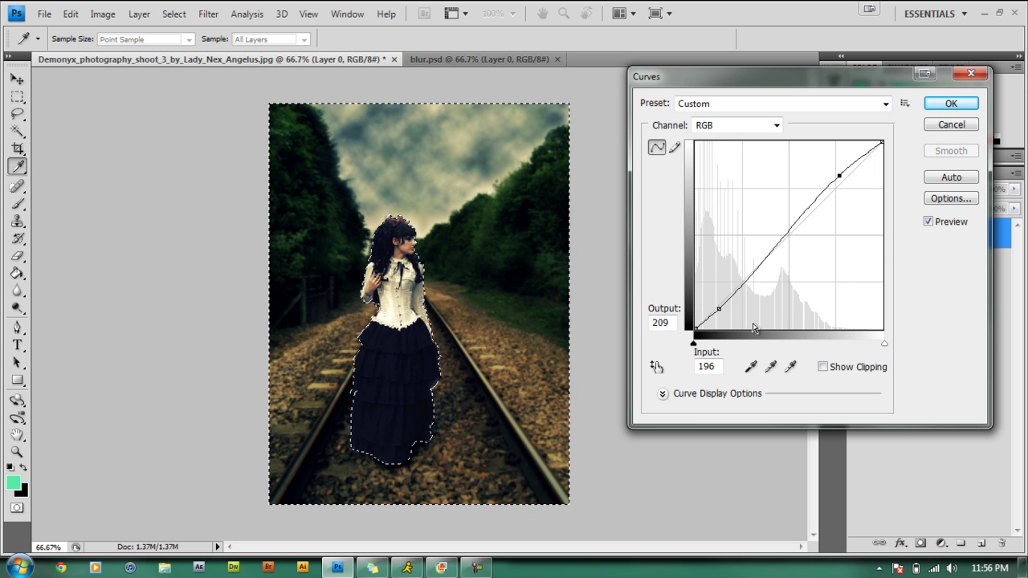
Set Blue channel curve points 26/33 and 205/187, then apply the Curves adjustment
{"action": "left_click", "coordinate": [776, 126]}
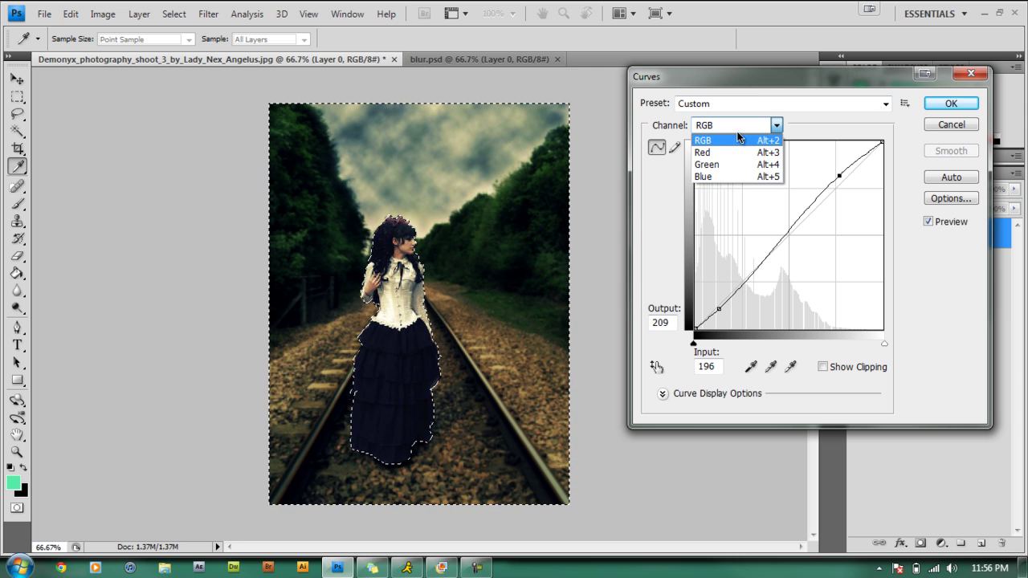
{"action": "left_click", "coordinate": [718, 177]}
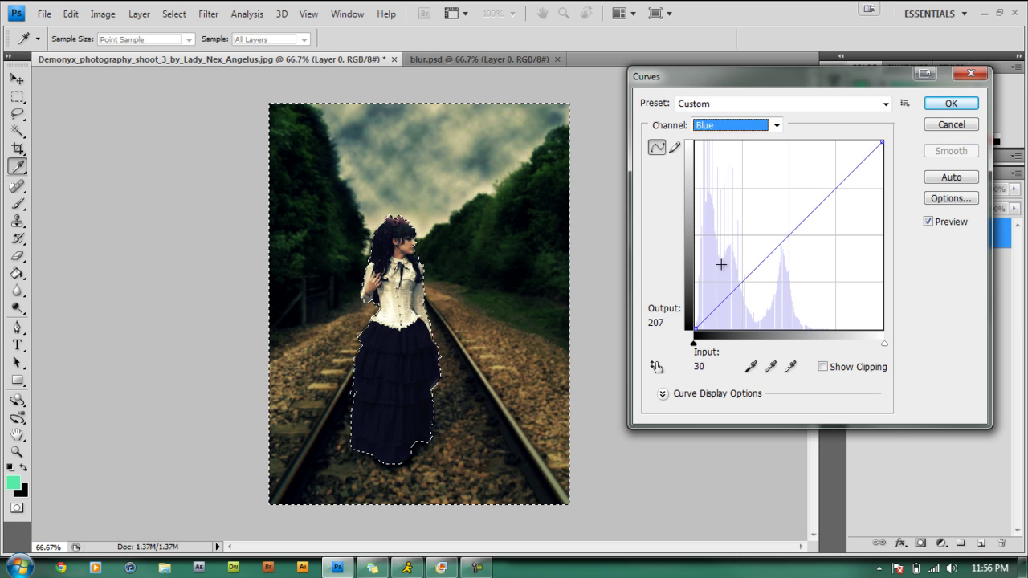
{"action": "left_click_drag", "start_coordinate": [713, 310], "coordinate": [714, 304]}
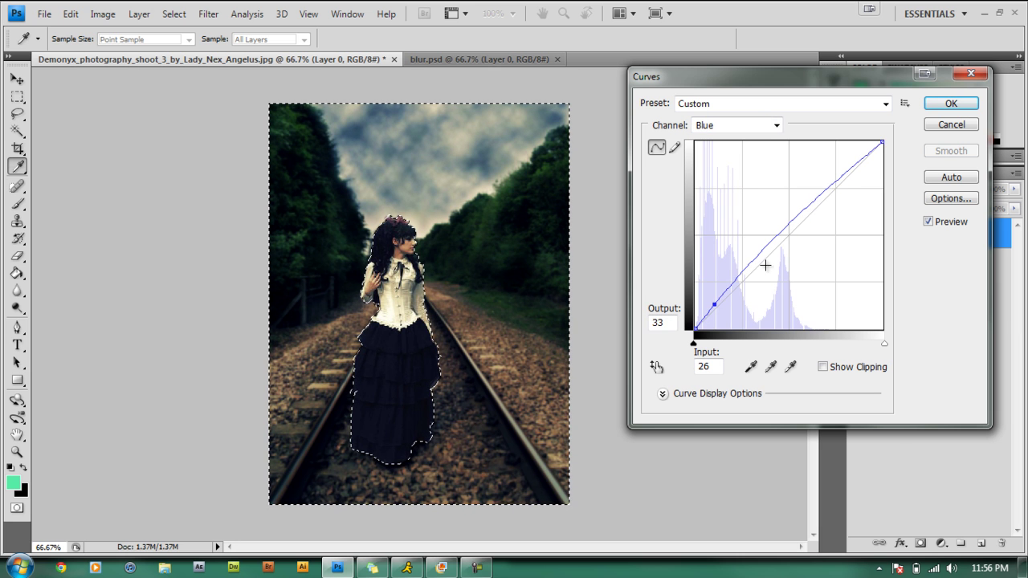
{"action": "left_click_drag", "start_coordinate": [837, 182], "coordinate": [846, 192]}
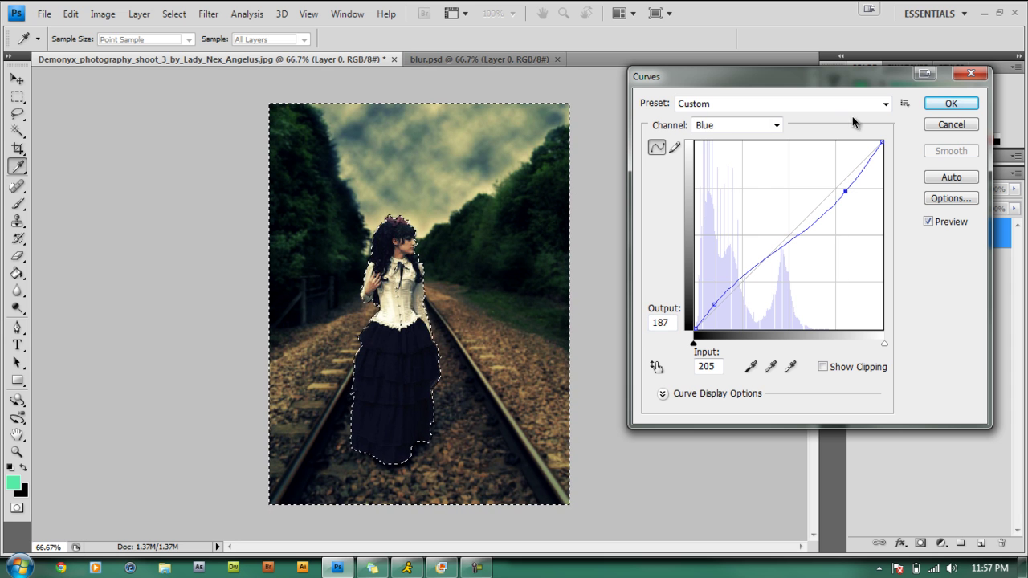
{"action": "left_click", "coordinate": [950, 107]}
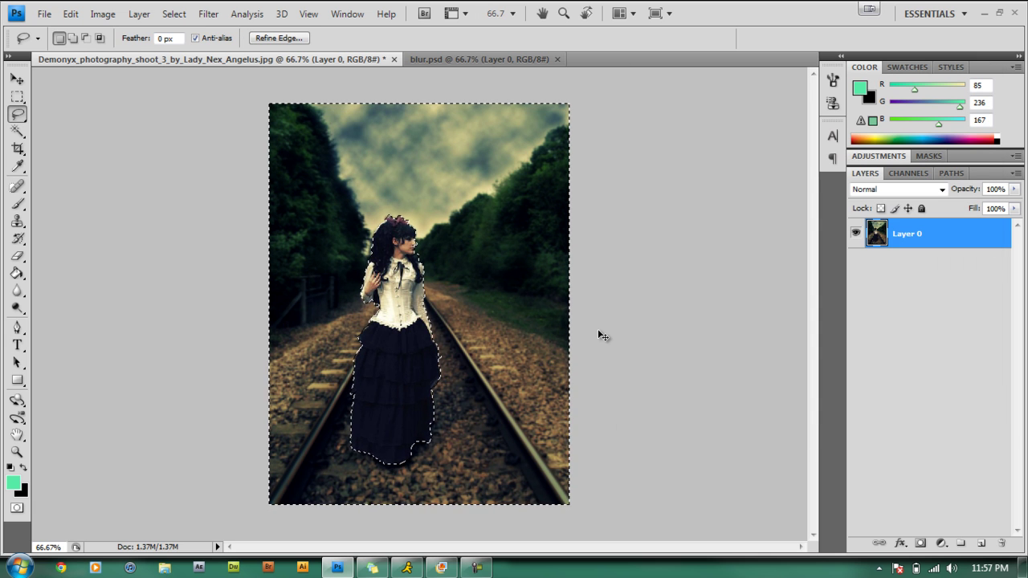
Deselect, inspect the result at 100% then zoomed out, and minimize Photoshop to reveal Photo Gallery
{"action": "key", "text": "ctrl+d"}
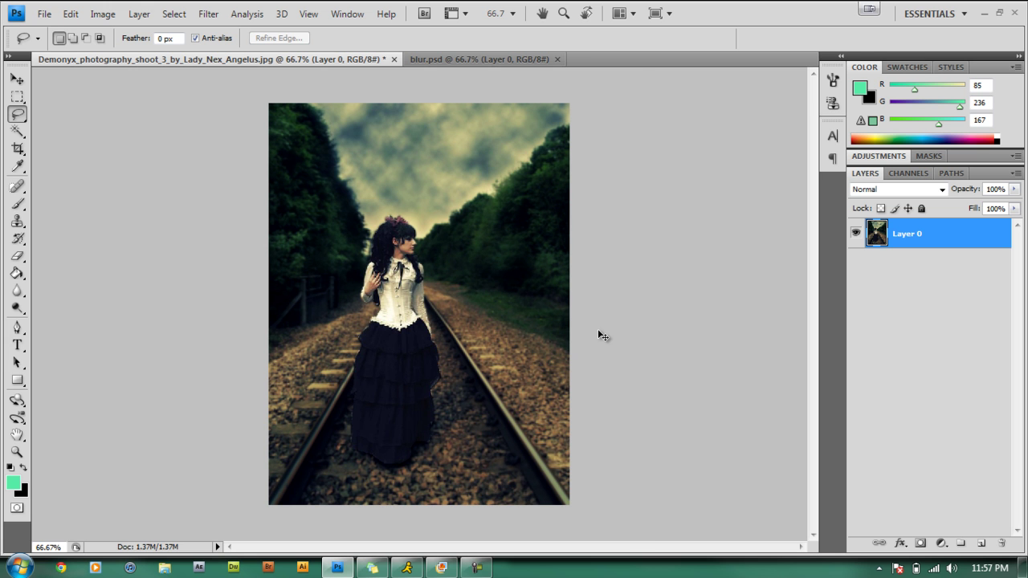
{"action": "key", "text": "ctrl+plus"}
{"action": "scroll", "coordinate": [494, 305], "scroll_direction": "down", "scroll_amount": 2}
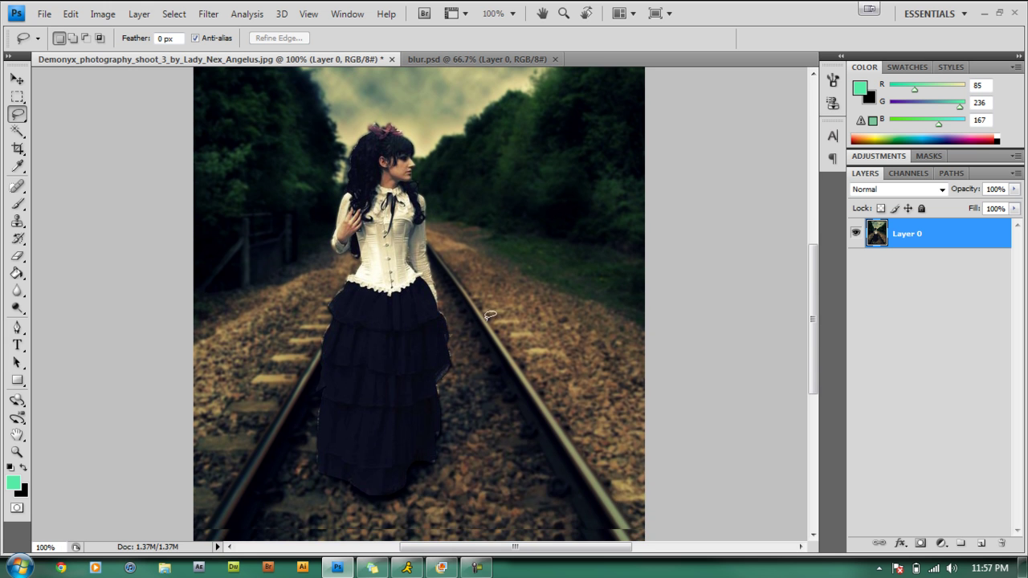
{"action": "scroll", "coordinate": [490, 316], "scroll_direction": "up", "scroll_amount": 3}
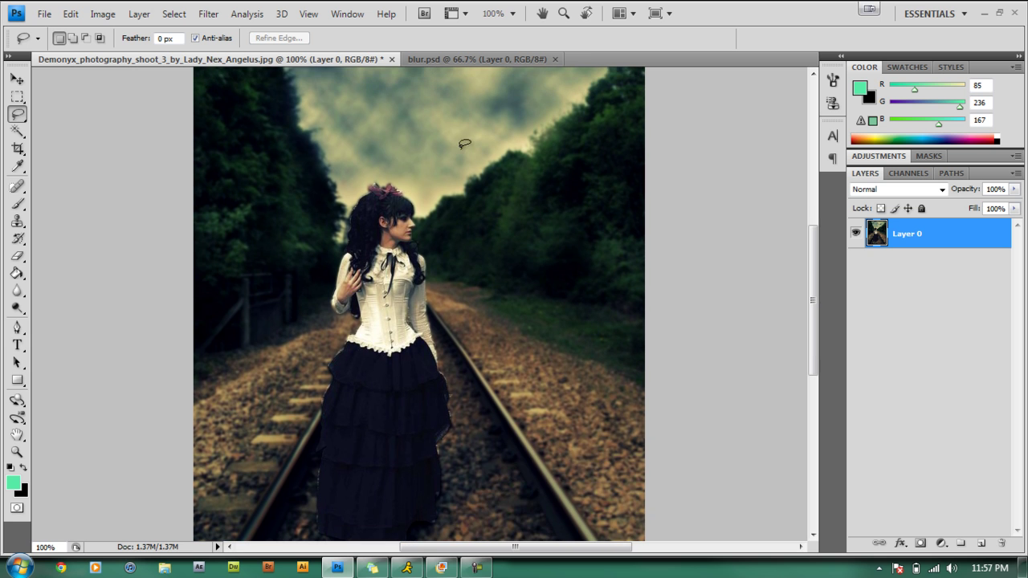
{"action": "mouse_move", "coordinate": [816, 252]}
{"action": "left_mouse_down"}
{"action": "mouse_move", "coordinate": [816, 291]}
{"action": "mouse_move", "coordinate": [816, 246]}
{"action": "mouse_move", "coordinate": [818, 258]}
{"action": "left_mouse_up"}
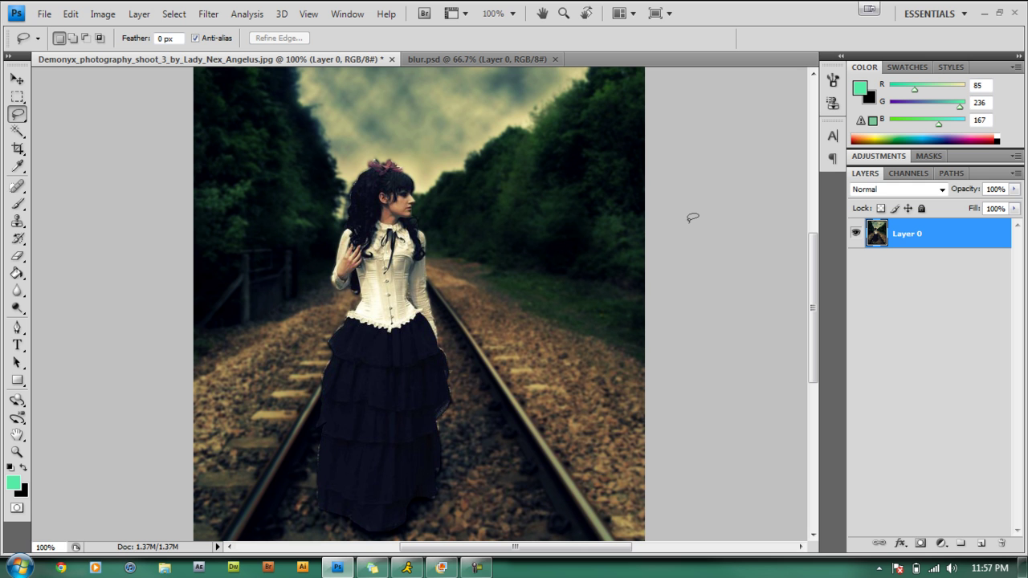
{"action": "key", "text": "ctrl+minus"}
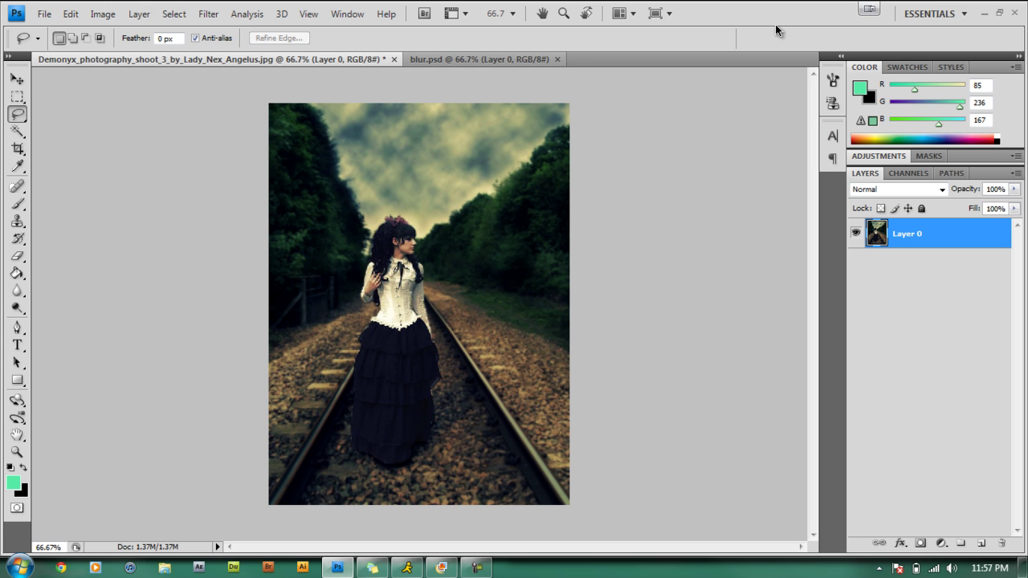
{"action": "left_click", "coordinate": [979, 13]}
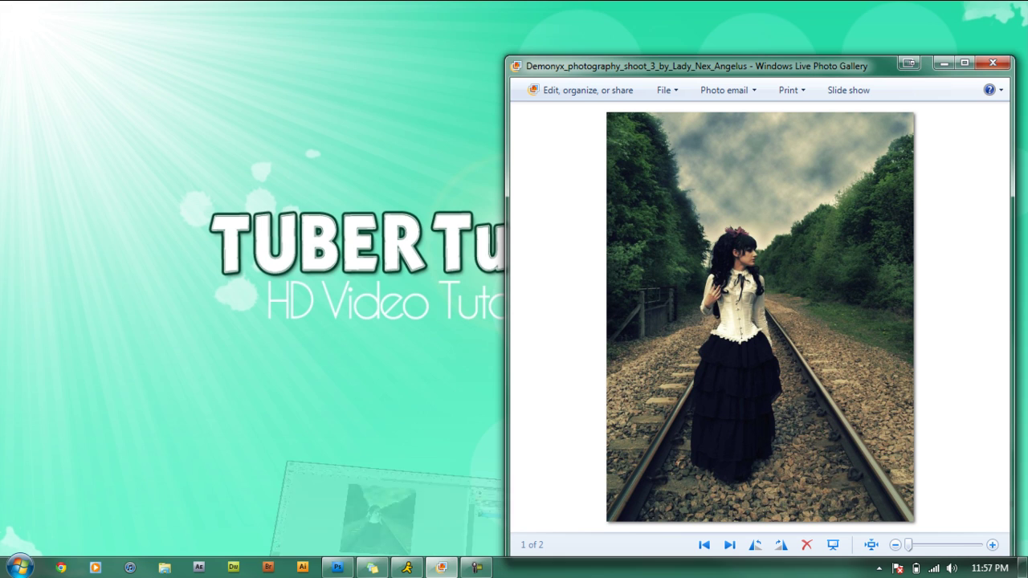